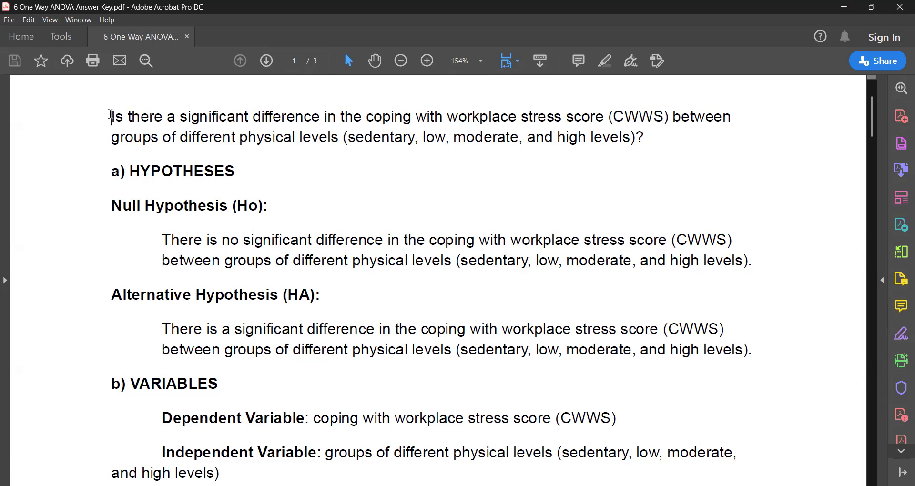
- Review the research question on coping with workplace stress (CWWS), plus its null and alternative hypotheses, in the answer key
{"action": "left_click_drag", "start_coordinate": [111, 116], "coordinate": [652, 139]}
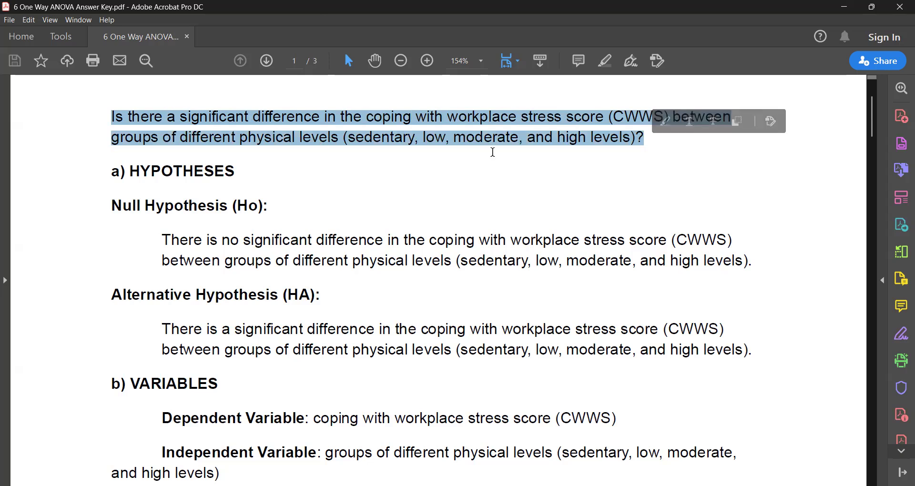
{"action": "left_click", "coordinate": [165, 207]}
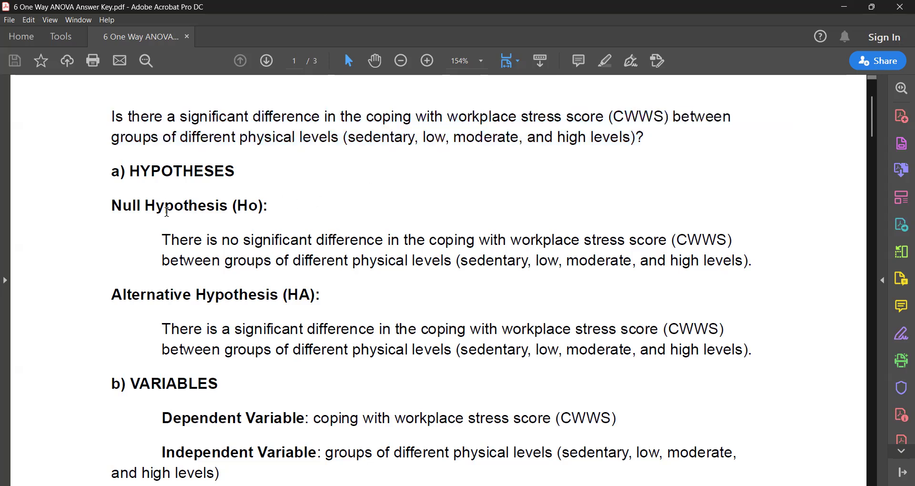
{"action": "left_click_drag", "start_coordinate": [102, 205], "coordinate": [270, 207]}
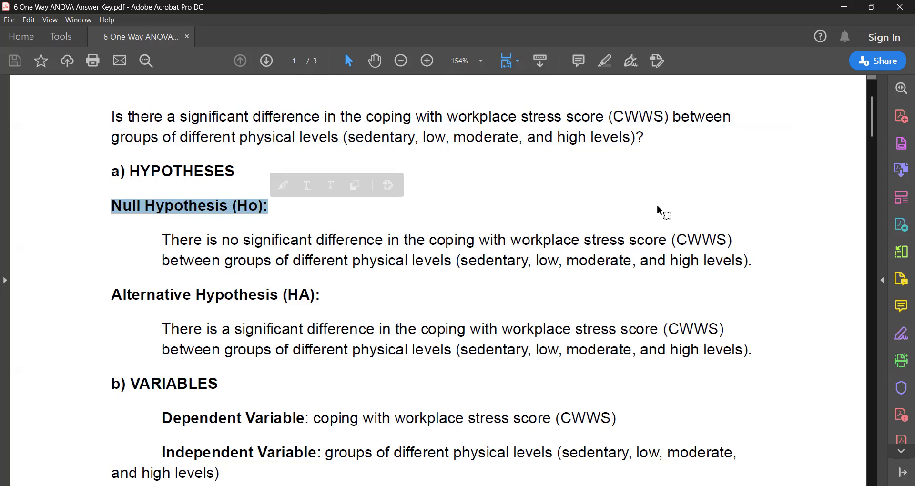
{"action": "left_click_drag", "start_coordinate": [163, 241], "coordinate": [782, 271]}
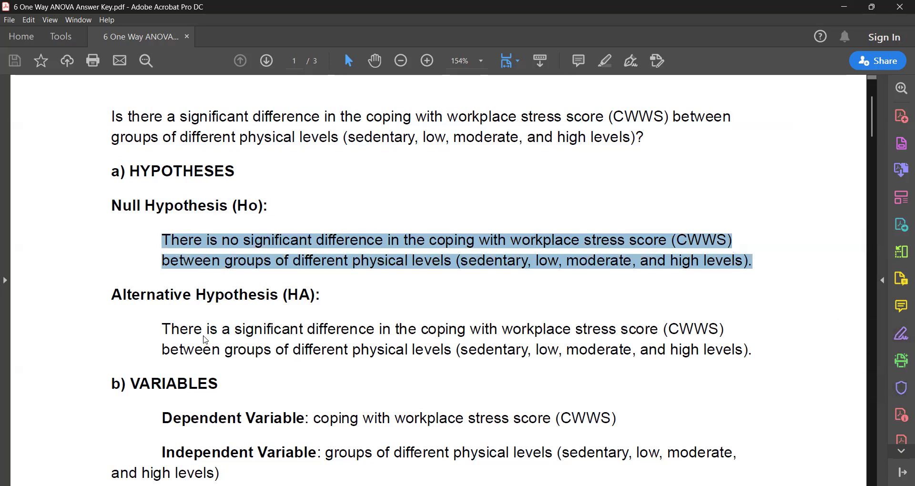
{"action": "left_click_drag", "start_coordinate": [111, 295], "coordinate": [318, 303]}
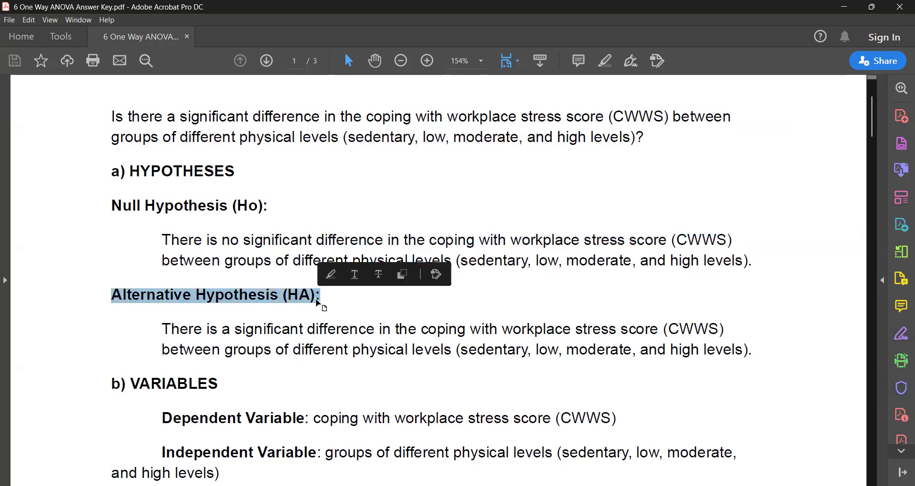
{"action": "left_click", "coordinate": [167, 329]}
{"action": "left_click_drag", "start_coordinate": [168, 329], "coordinate": [739, 348]}
{"action": "scroll", "coordinate": [248, 306], "scroll_direction": "down", "scroll_amount": 3}
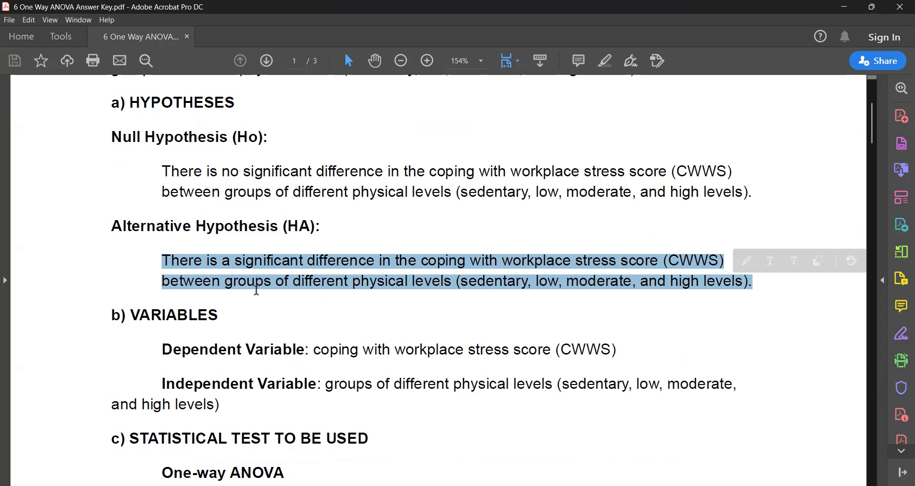
{"action": "left_click", "coordinate": [195, 265]}
- Review the dependent variable, the independent variable with its four activity-level groups, and the chosen statistical test in the answer key
{"action": "scroll", "coordinate": [196, 269], "scroll_direction": "down", "scroll_amount": 6}
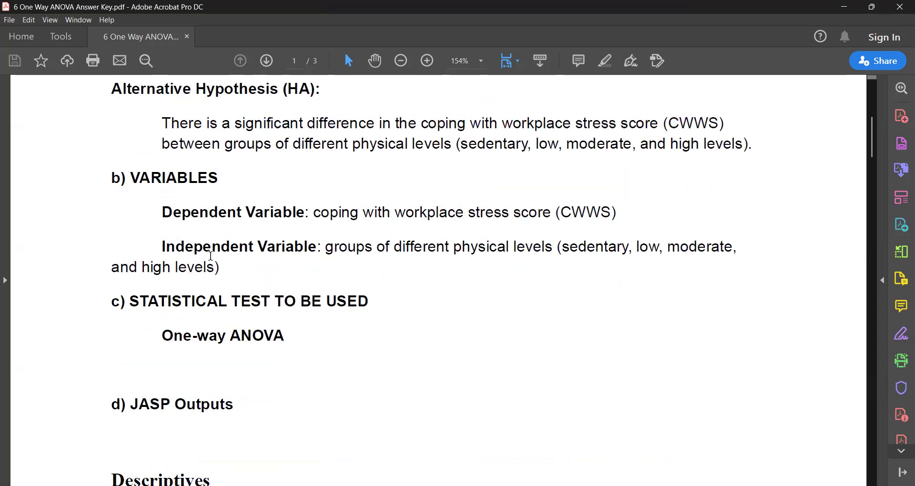
{"action": "left_click_drag", "start_coordinate": [162, 214], "coordinate": [307, 218]}
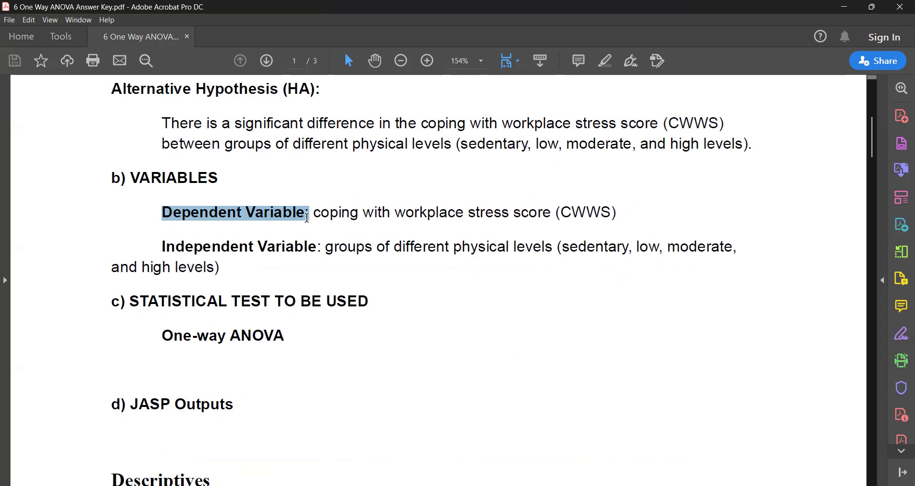
{"action": "left_click", "coordinate": [166, 249]}
{"action": "left_click_drag", "start_coordinate": [166, 249], "coordinate": [305, 257]}
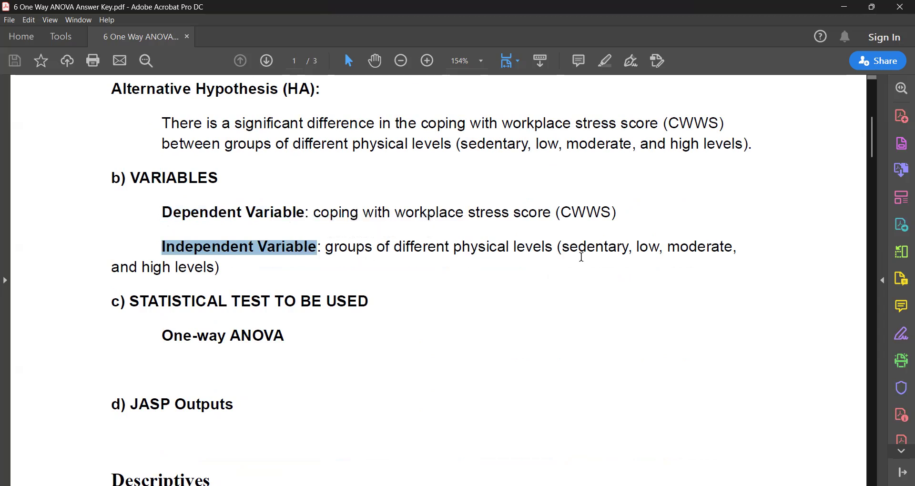
{"action": "double_click", "coordinate": [583, 250]}
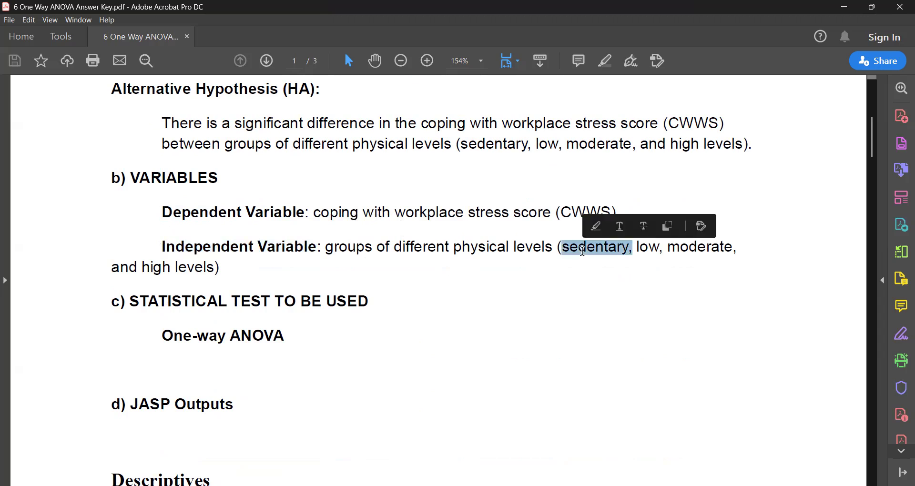
{"action": "double_click", "coordinate": [649, 248]}
{"action": "double_click", "coordinate": [687, 248]}
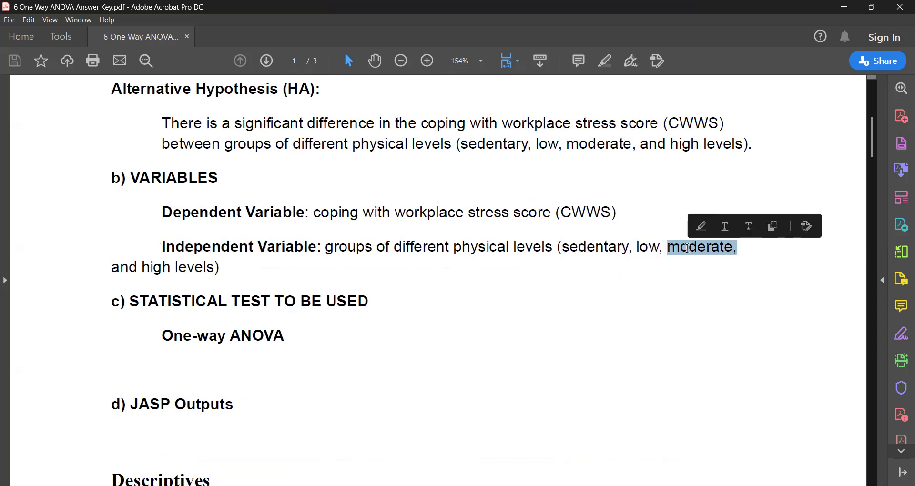
{"action": "double_click", "coordinate": [152, 268]}
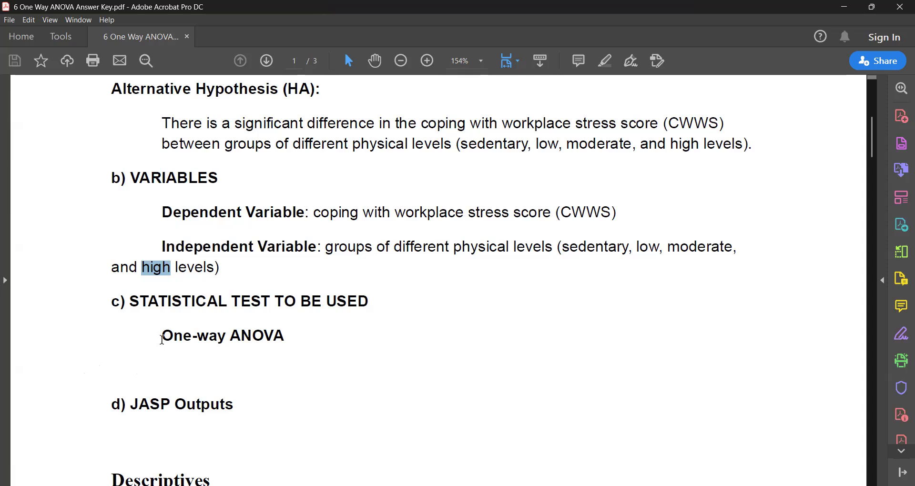
{"action": "left_click_drag", "start_coordinate": [161, 339], "coordinate": [278, 338]}
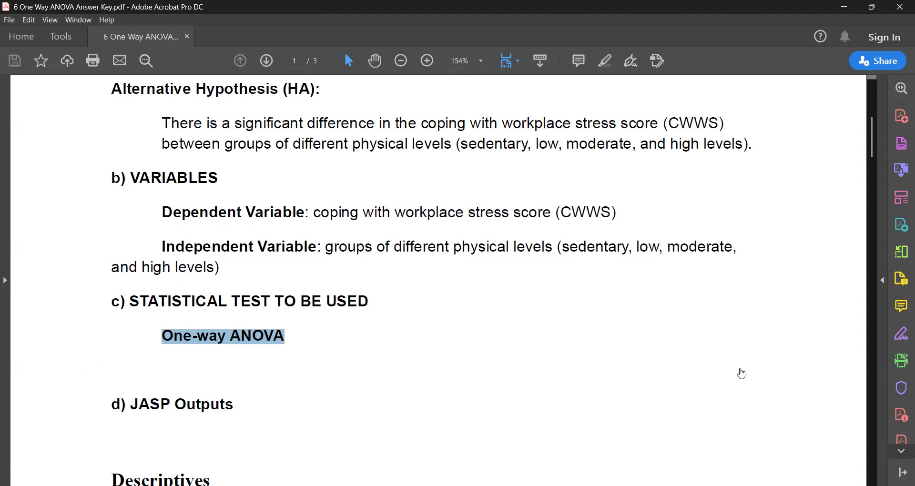
- Switch to the one-way-anova dataset in JASP and start a classical ANOVA
{"action": "left_click", "coordinate": [845, 9]}
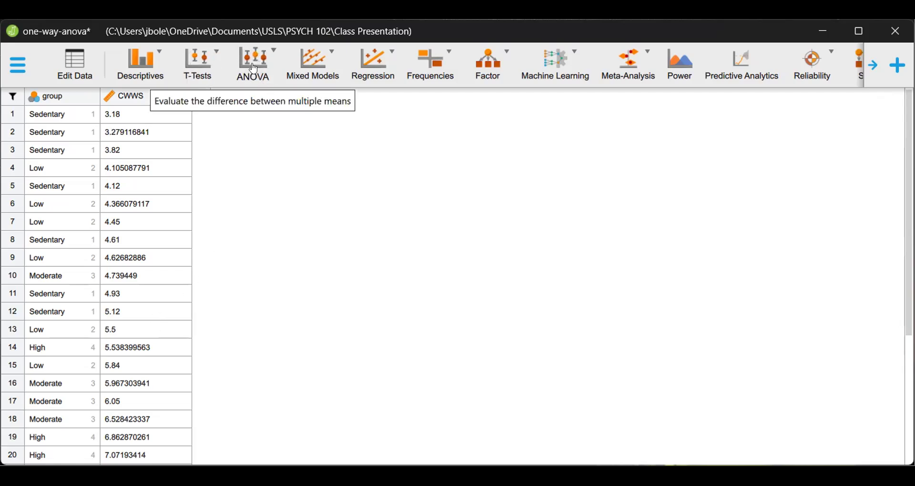
{"action": "left_click", "coordinate": [254, 71]}
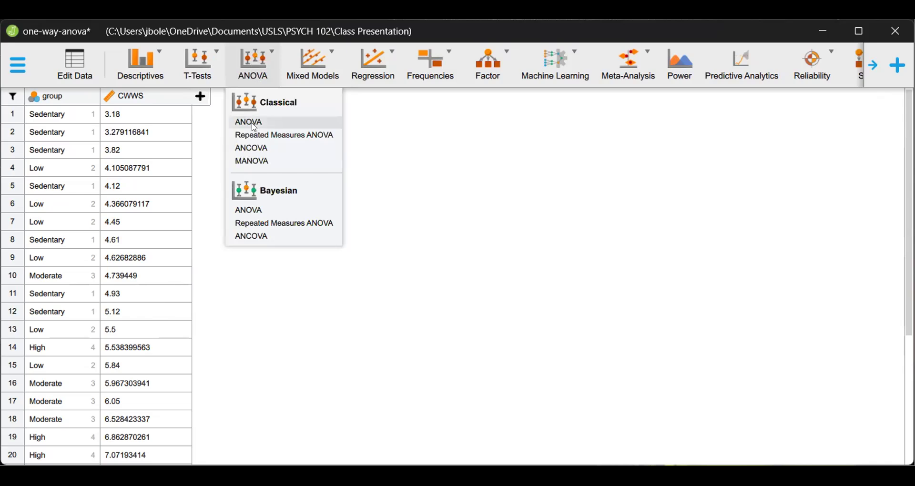
{"action": "left_click", "coordinate": [255, 126]}
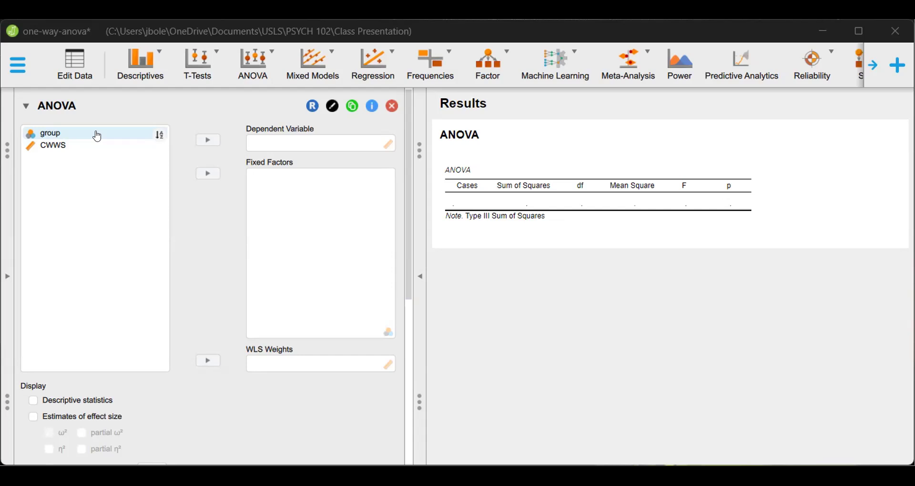
- Assign group as the fixed factor and CWWS as the dependent variable of the ANOVA
{"action": "left_click", "coordinate": [97, 135]}
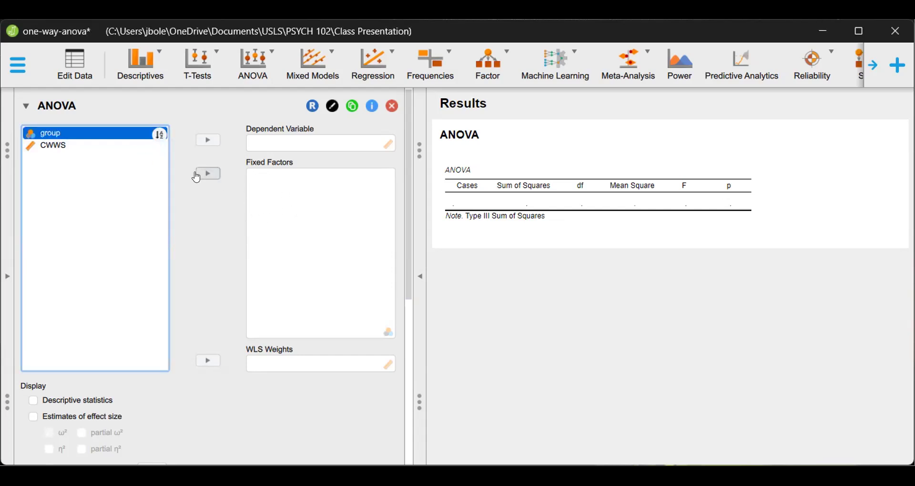
{"action": "left_click", "coordinate": [197, 177]}
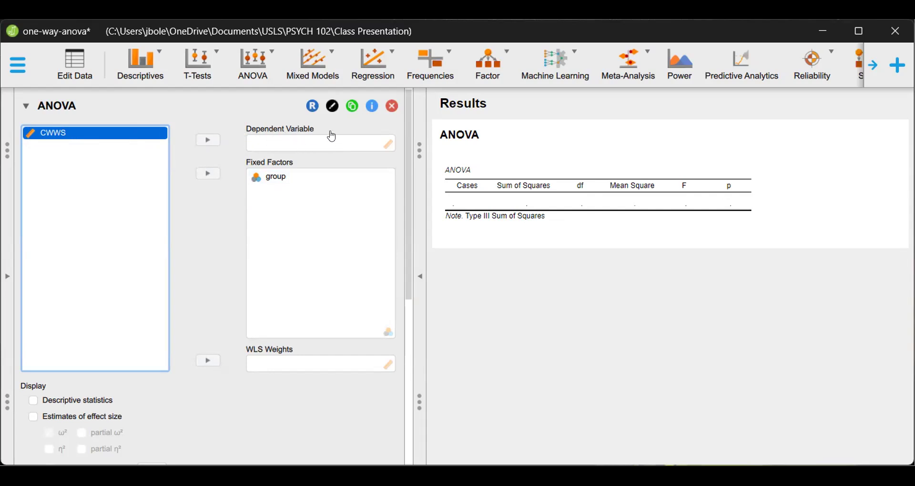
{"action": "left_click", "coordinate": [214, 141]}
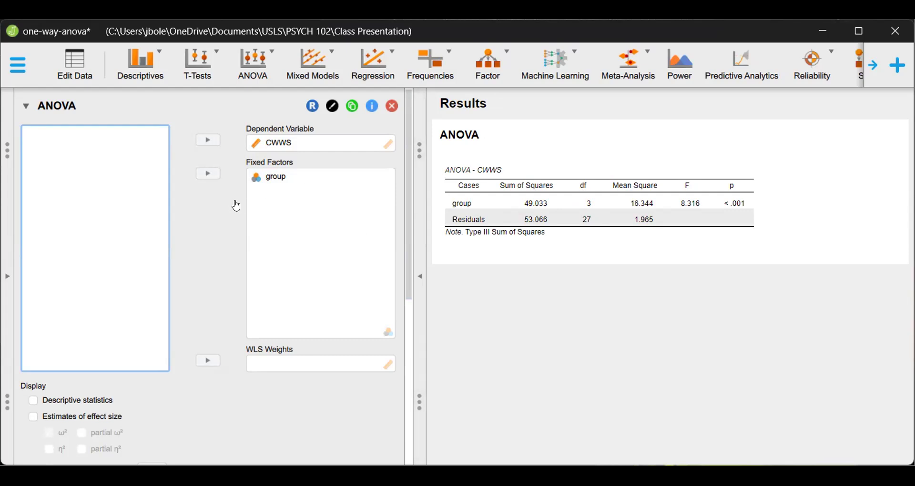
- Add descriptive statistics and effect size estimates to the ANOVA output, using η² instead of ω²
{"action": "scroll", "coordinate": [157, 179], "scroll_direction": "down", "scroll_amount": 4}
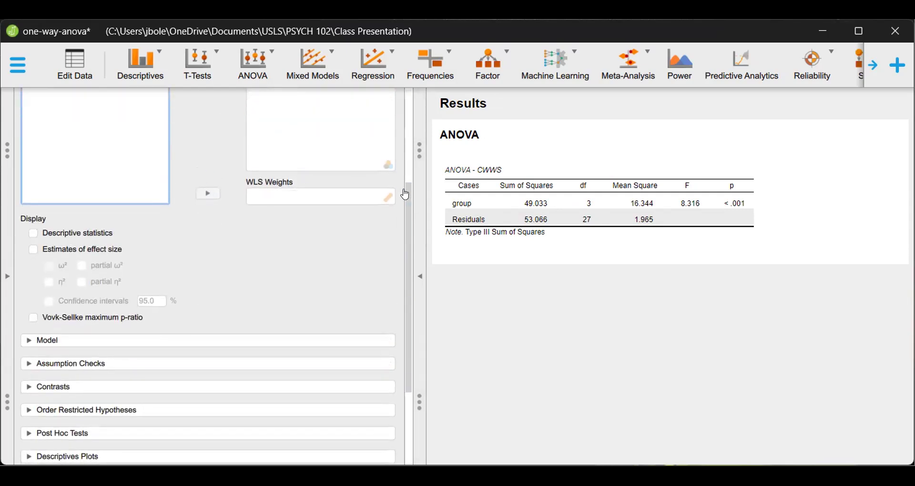
{"action": "left_click_drag", "start_coordinate": [409, 201], "coordinate": [409, 202]}
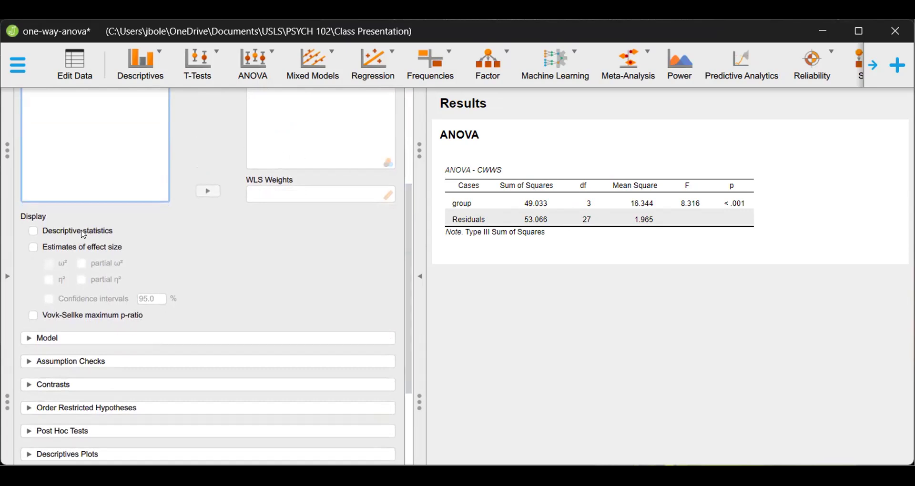
{"action": "left_click", "coordinate": [34, 233]}
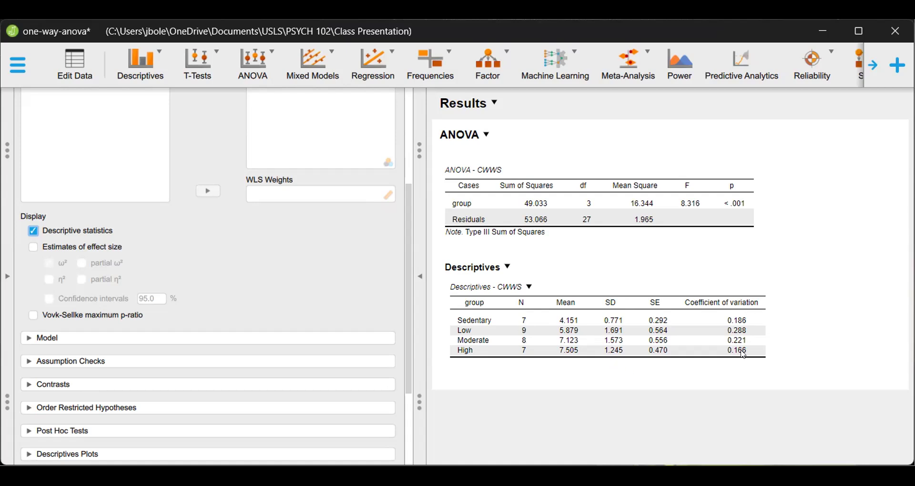
{"action": "left_click", "coordinate": [89, 252]}
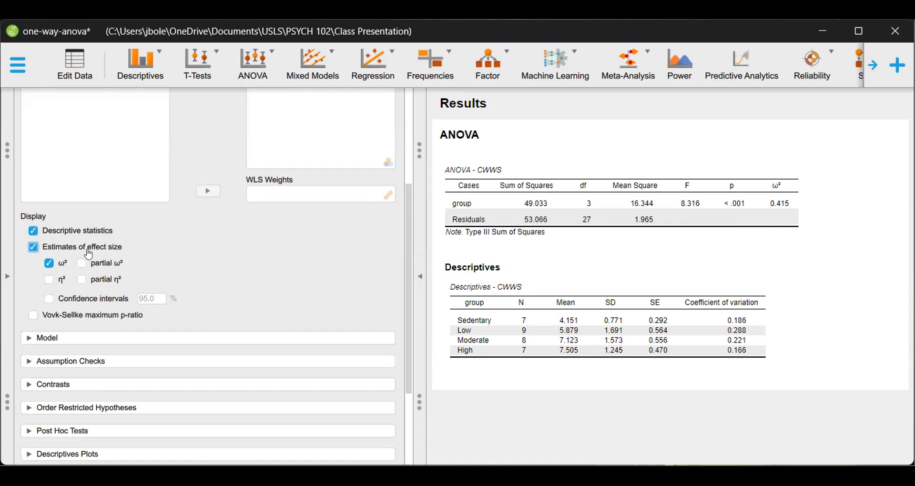
{"action": "left_click", "coordinate": [48, 265]}
{"action": "left_click", "coordinate": [48, 282]}
- Enable homogeneity tests in the ANOVA's assumption checks and inspect Levene's test in the results
{"action": "left_click_drag", "start_coordinate": [405, 227], "coordinate": [408, 296]}
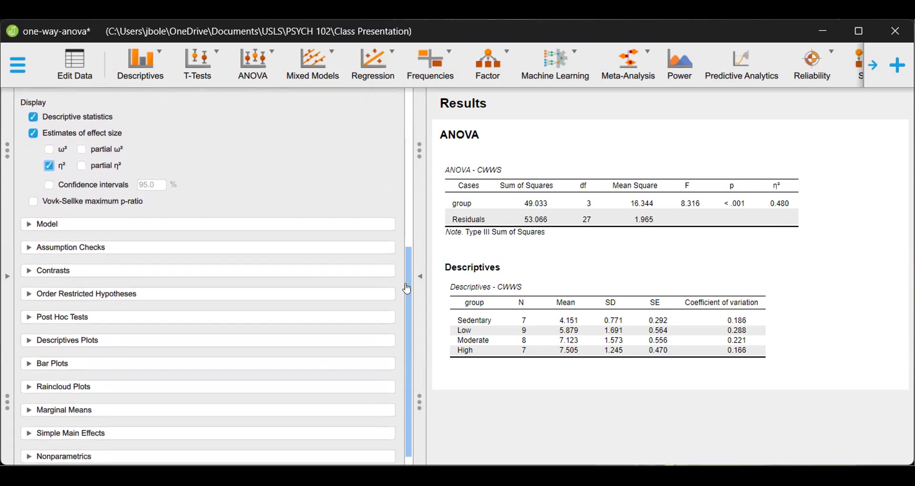
{"action": "left_click", "coordinate": [60, 249]}
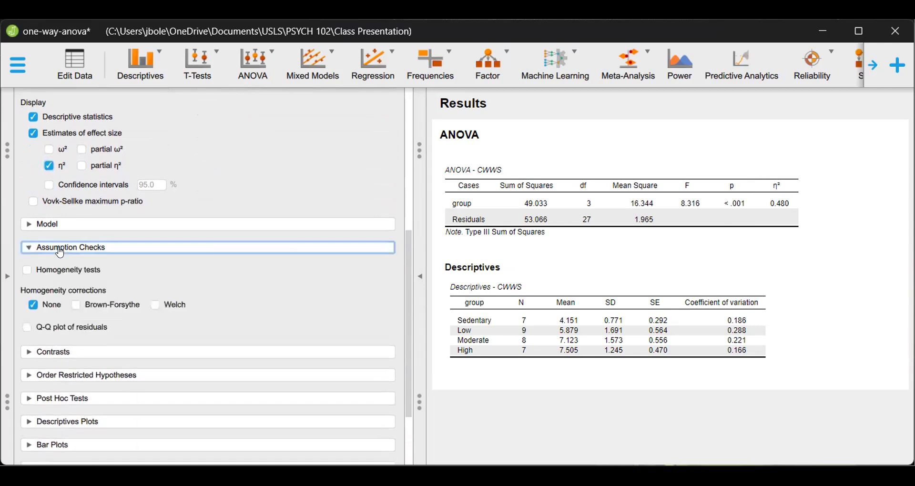
{"action": "left_click", "coordinate": [69, 276]}
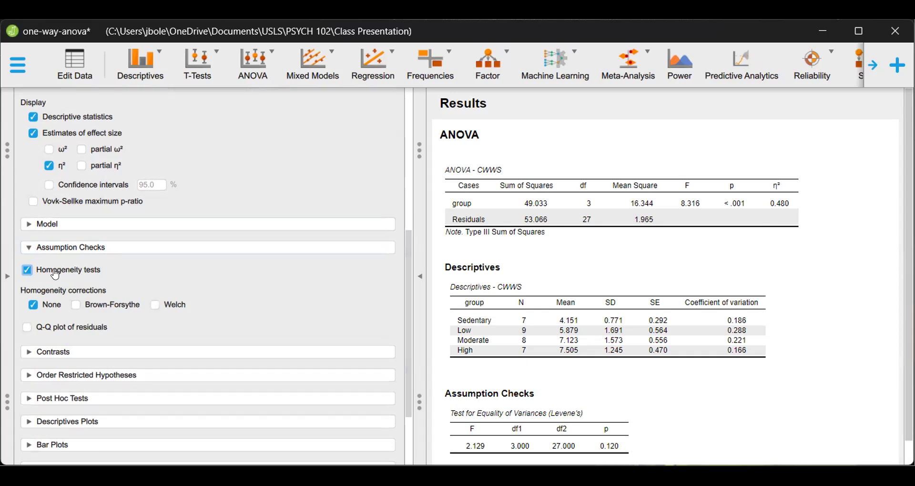
{"action": "scroll", "coordinate": [630, 397], "scroll_direction": "down", "scroll_amount": 1}
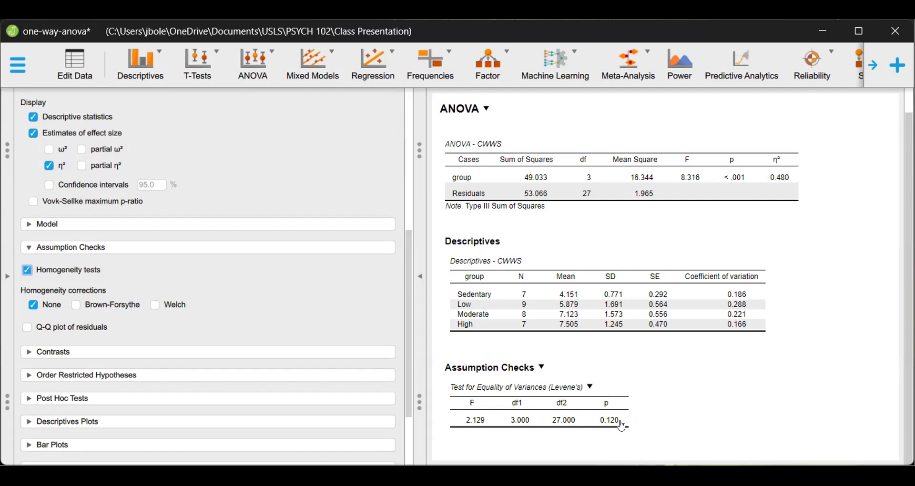
- Try the Welch homogeneity correction in place of None, and restore the None option
{"action": "left_click", "coordinate": [34, 306]}
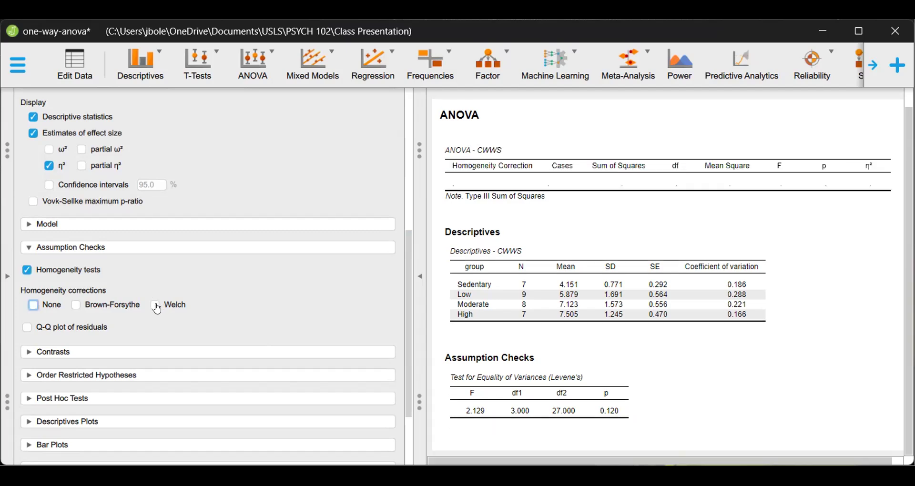
{"action": "left_click", "coordinate": [157, 308]}
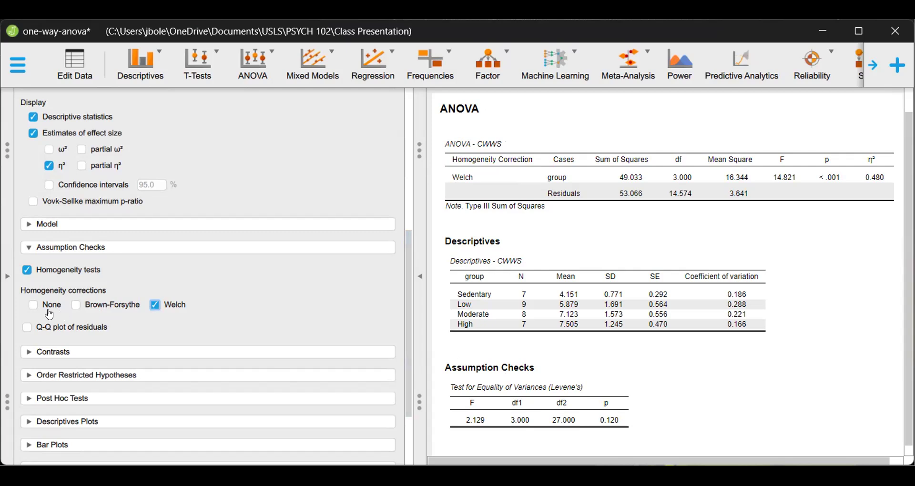
{"action": "left_click", "coordinate": [33, 306]}
{"action": "left_click", "coordinate": [166, 312]}
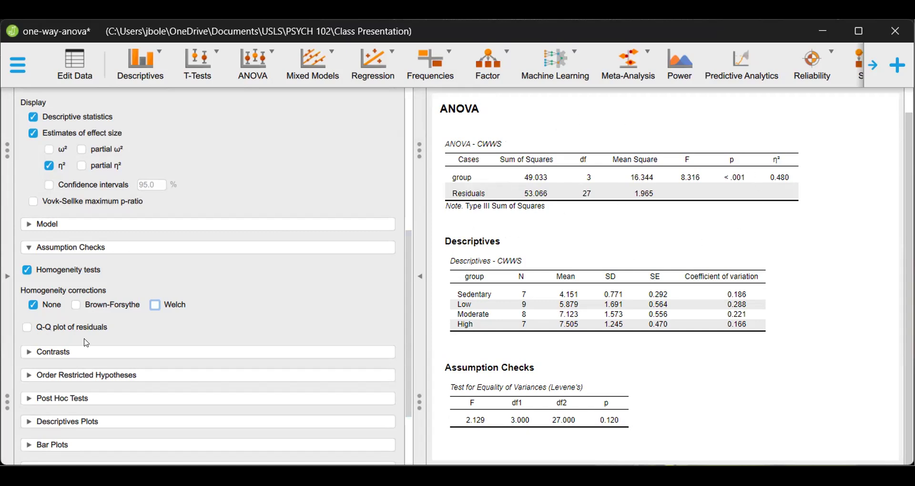
- Add a Q-Q plot of residuals to the assumption checks and inspect it in the results
{"action": "left_click", "coordinate": [58, 334]}
{"action": "scroll", "coordinate": [621, 268], "scroll_direction": "down", "scroll_amount": 5}
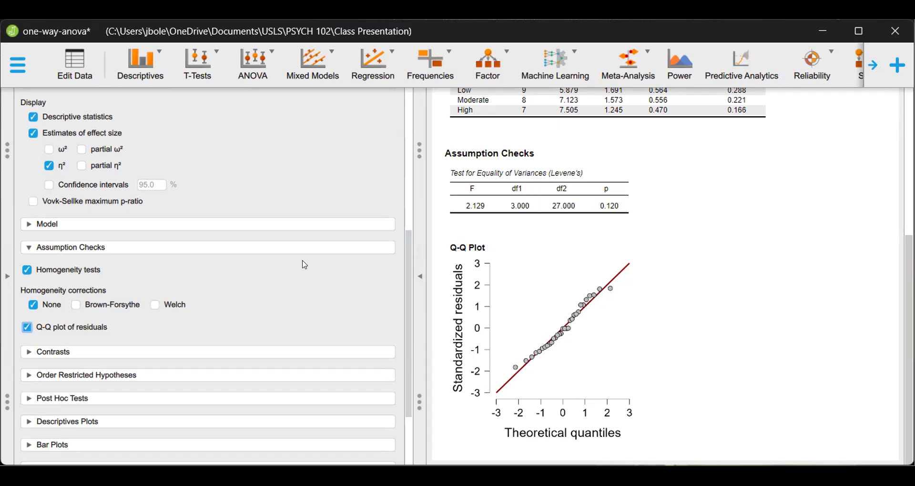
{"action": "scroll", "coordinate": [629, 299], "scroll_direction": "up", "scroll_amount": 5}
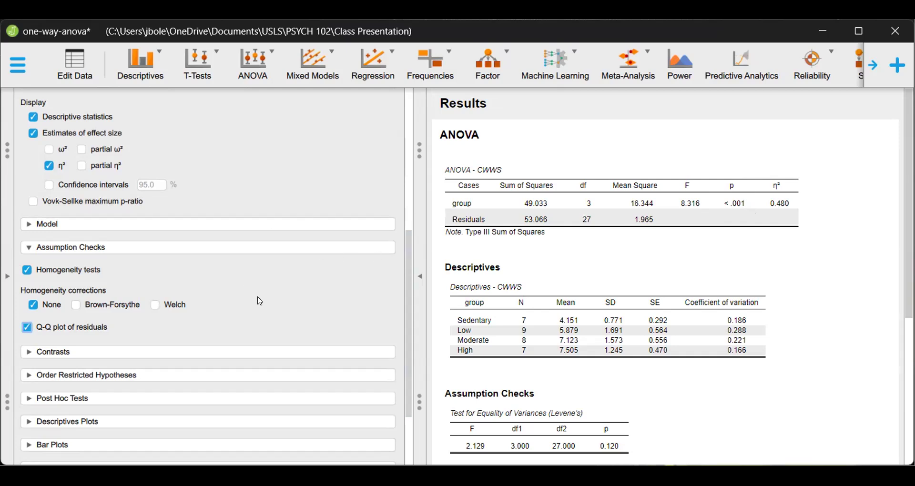
- Add Standard post hoc tests with Tukey correction for the group factor and inspect the comparisons in the results
{"action": "scroll", "coordinate": [70, 376], "scroll_direction": "down", "scroll_amount": 2}
{"action": "scroll", "coordinate": [69, 377], "scroll_direction": "down", "scroll_amount": 1}
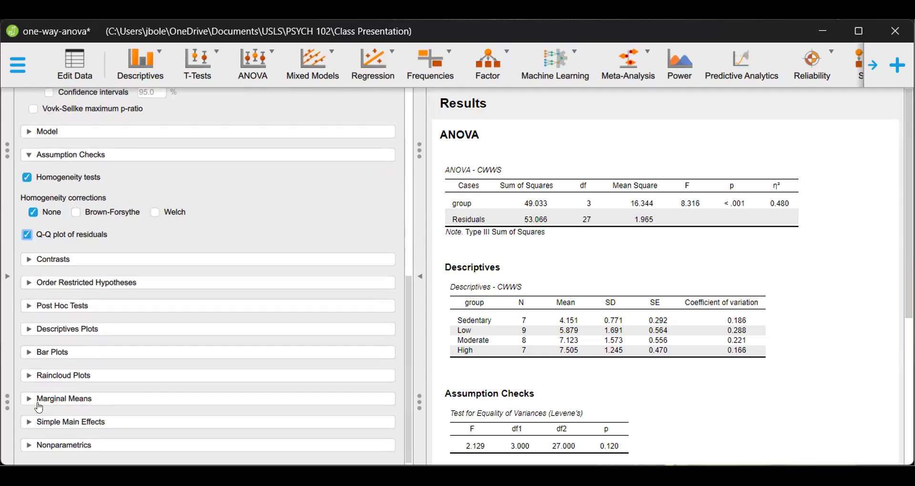
{"action": "left_click", "coordinate": [65, 307]}
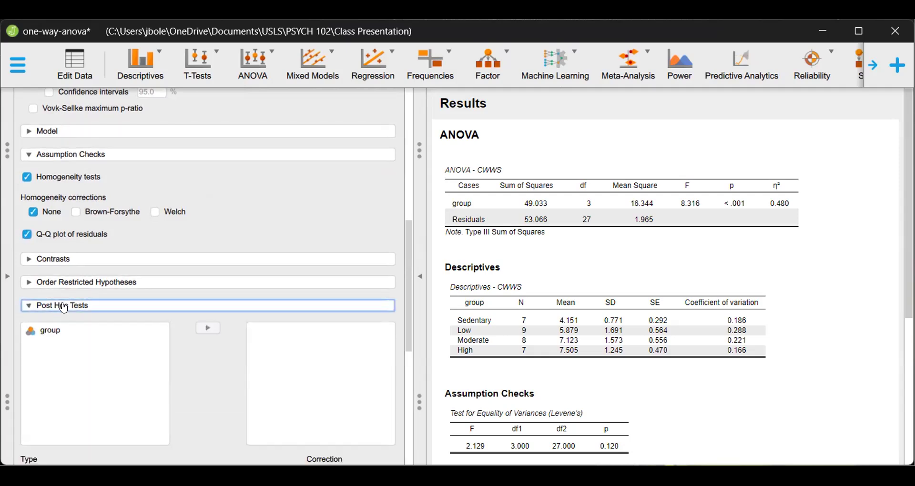
{"action": "scroll", "coordinate": [138, 262], "scroll_direction": "down", "scroll_amount": 3}
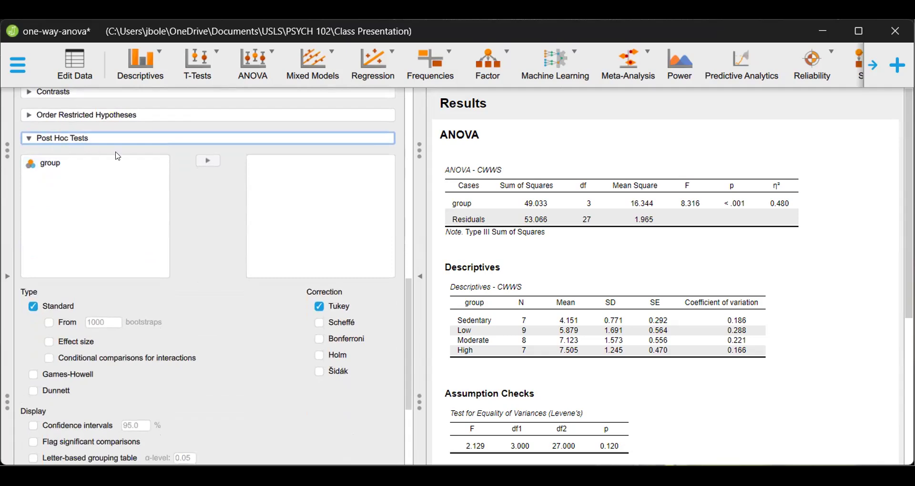
{"action": "left_click", "coordinate": [46, 167]}
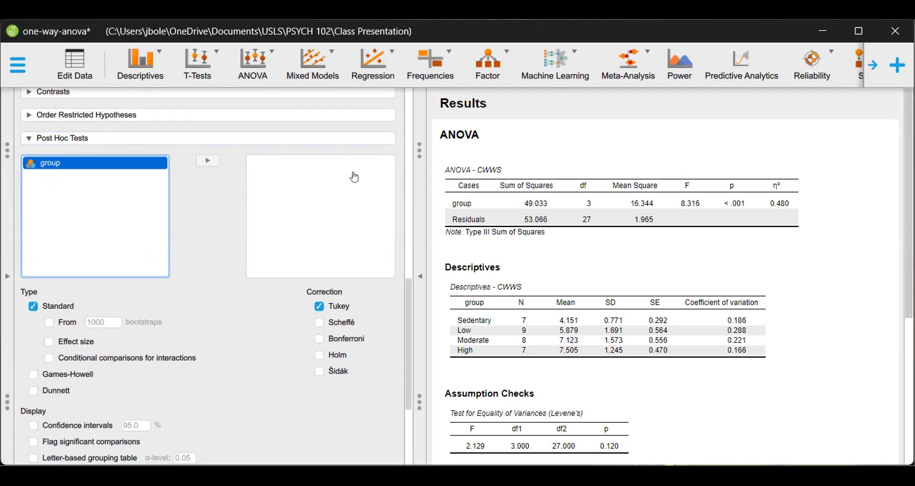
{"action": "left_click", "coordinate": [209, 161]}
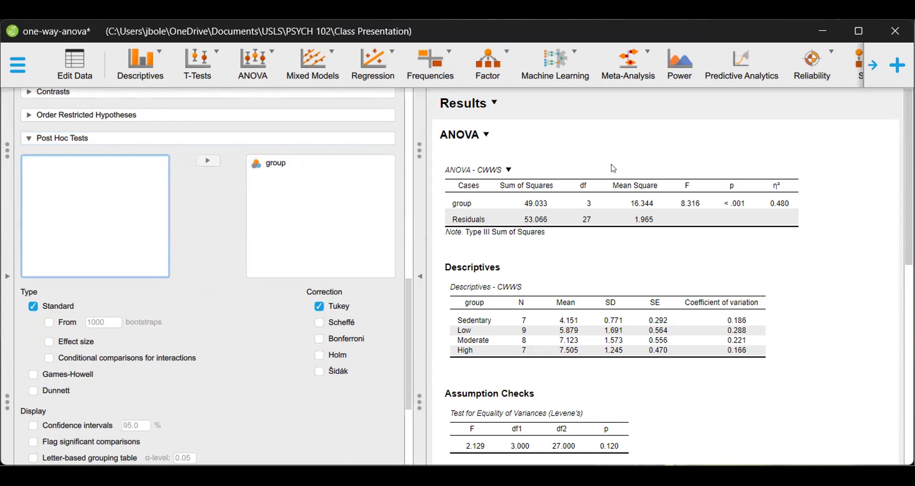
{"action": "scroll", "coordinate": [615, 168], "scroll_direction": "down", "scroll_amount": 10}
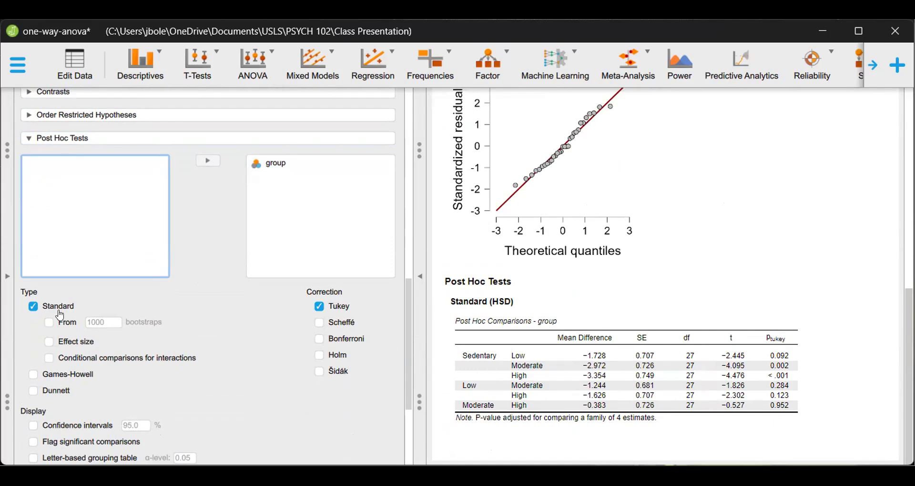
- Review the ANOVA table, group descriptives and Levene's test in the results to judge which post hoc type applies
{"action": "scroll", "coordinate": [689, 286], "scroll_direction": "up", "scroll_amount": 8}
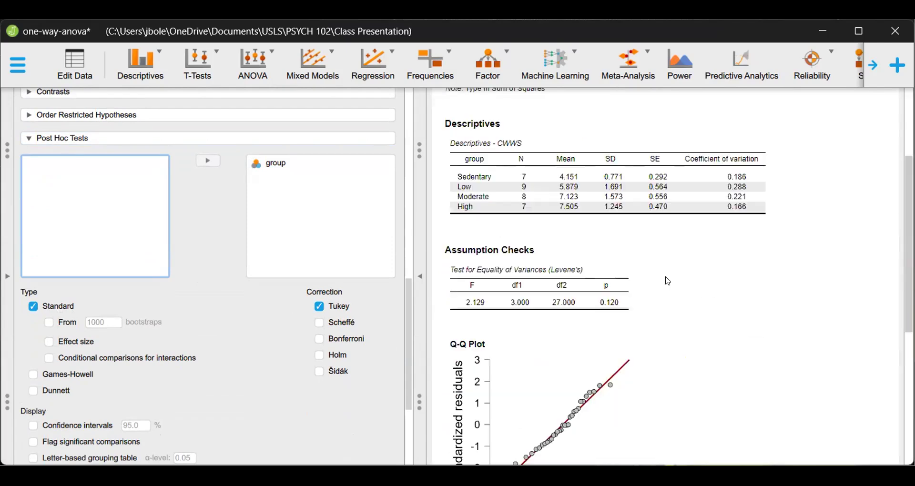
{"action": "scroll", "coordinate": [742, 282], "scroll_direction": "down", "scroll_amount": 3}
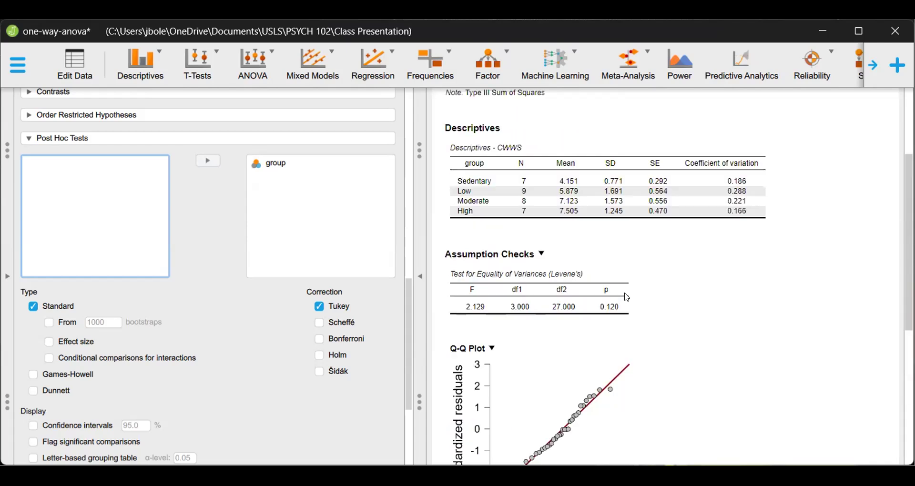
{"action": "scroll", "coordinate": [628, 295], "scroll_direction": "up", "scroll_amount": 3}
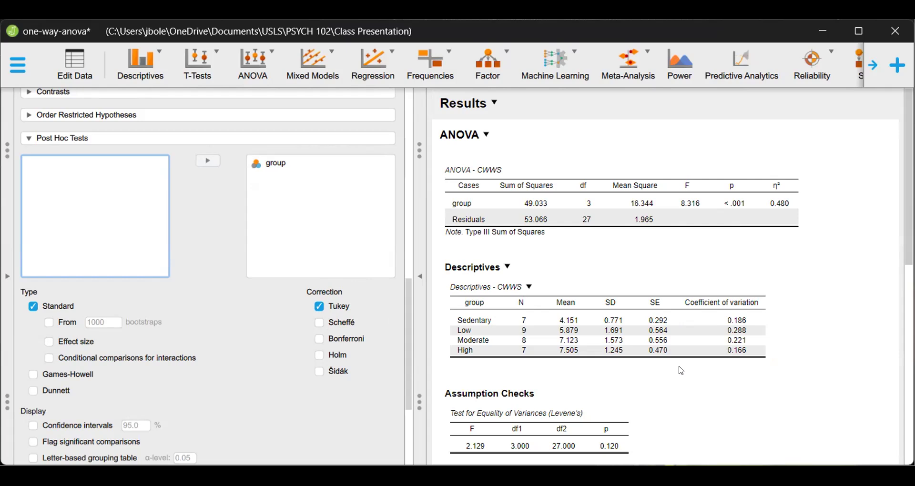
{"action": "scroll", "coordinate": [681, 370], "scroll_direction": "down", "scroll_amount": 3}
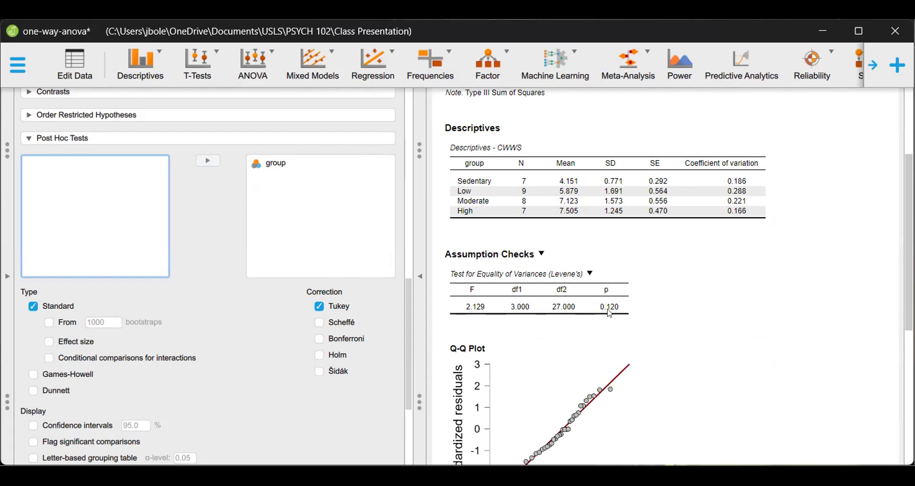
{"action": "scroll", "coordinate": [611, 315], "scroll_direction": "up", "scroll_amount": 3}
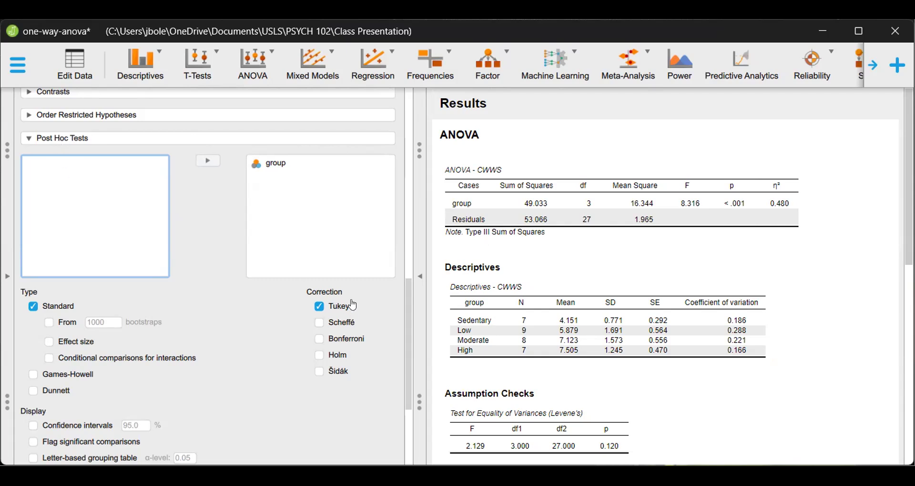
- Try Games-Howell post hoc tests in place of the Standard type, and restore the Standard type with Tukey correction
{"action": "left_click", "coordinate": [319, 308]}
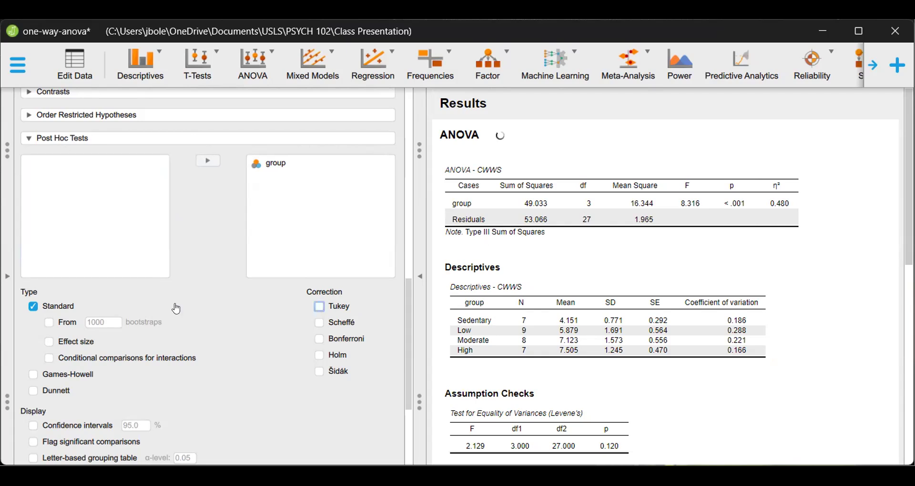
{"action": "left_click", "coordinate": [45, 309]}
{"action": "left_click", "coordinate": [46, 377]}
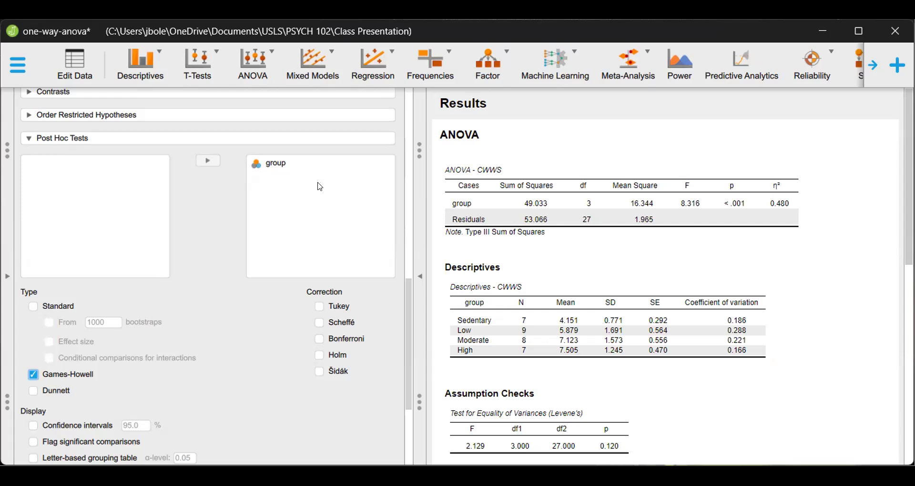
{"action": "scroll", "coordinate": [649, 239], "scroll_direction": "down", "scroll_amount": 3}
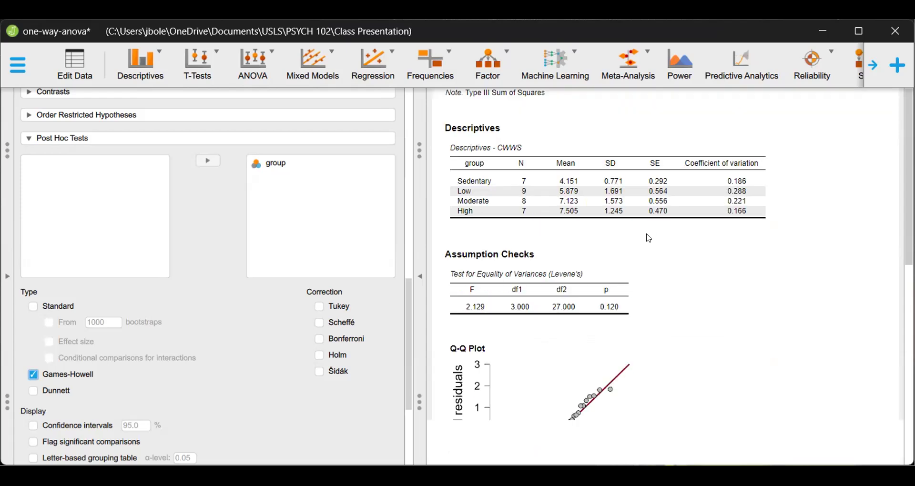
{"action": "scroll", "coordinate": [694, 257], "scroll_direction": "down", "scroll_amount": 3}
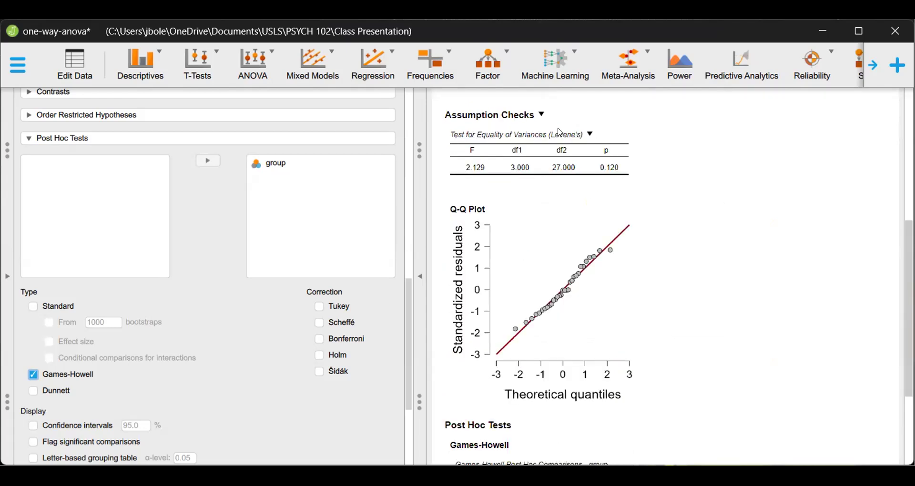
{"action": "scroll", "coordinate": [620, 176], "scroll_direction": "up", "scroll_amount": 6}
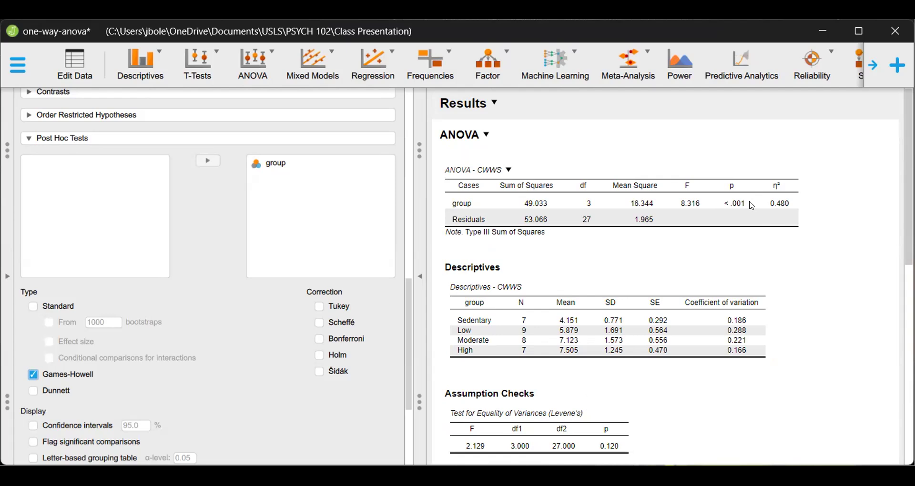
{"action": "left_click", "coordinate": [61, 306]}
{"action": "left_click", "coordinate": [39, 381]}
{"action": "left_click", "coordinate": [329, 309]}
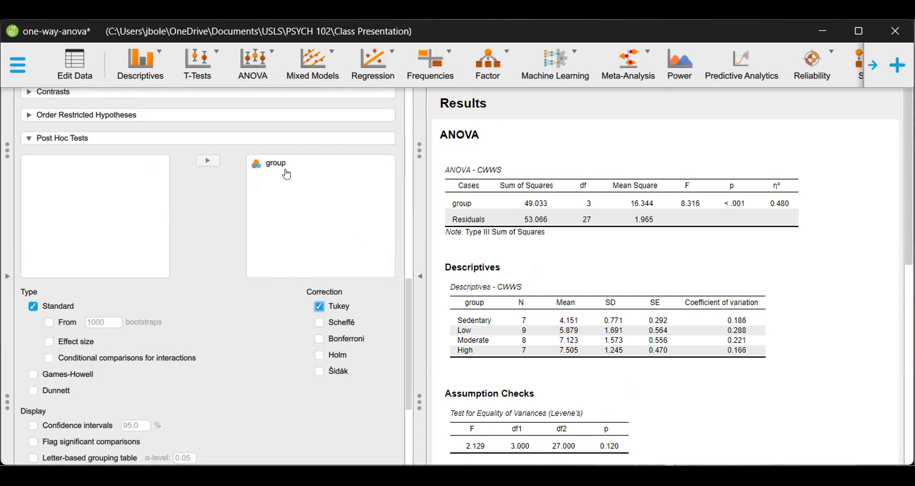
- Inspect the Tukey post hoc comparisons and flag the significant ones in the table
{"action": "scroll", "coordinate": [701, 225], "scroll_direction": "down", "scroll_amount": 10}
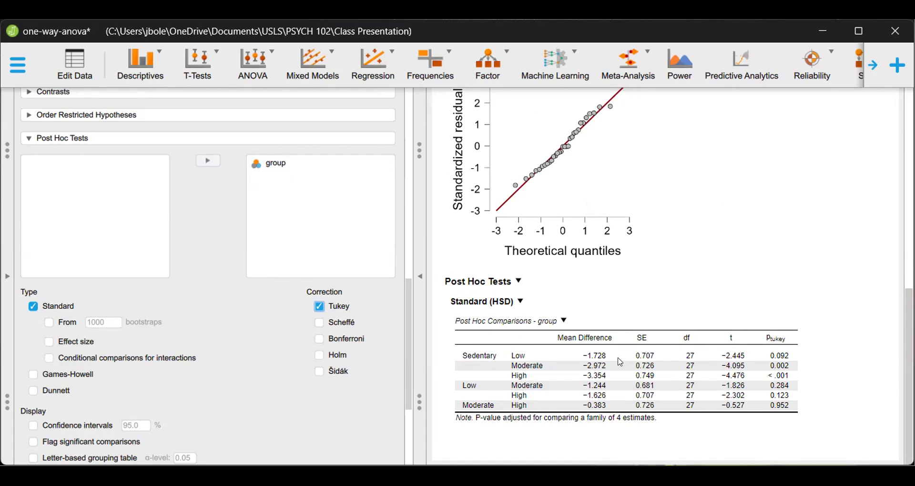
{"action": "scroll", "coordinate": [309, 297], "scroll_direction": "down", "scroll_amount": 3}
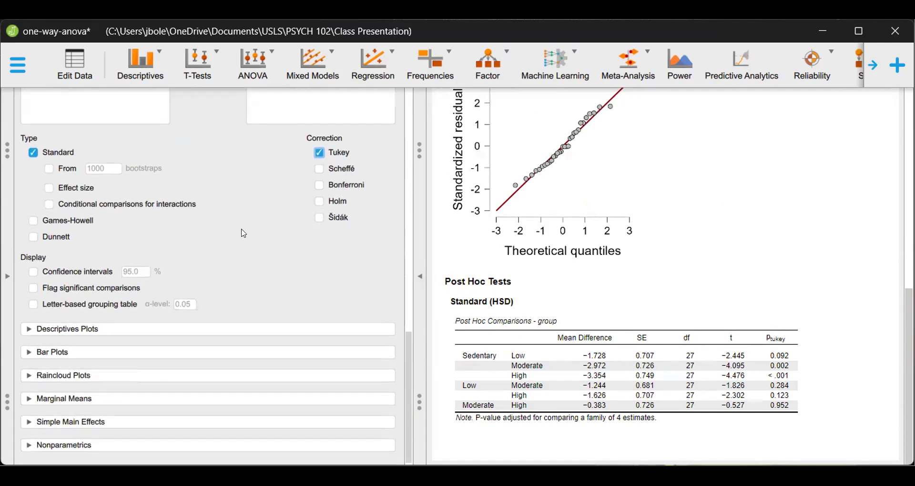
{"action": "left_click", "coordinate": [96, 297]}
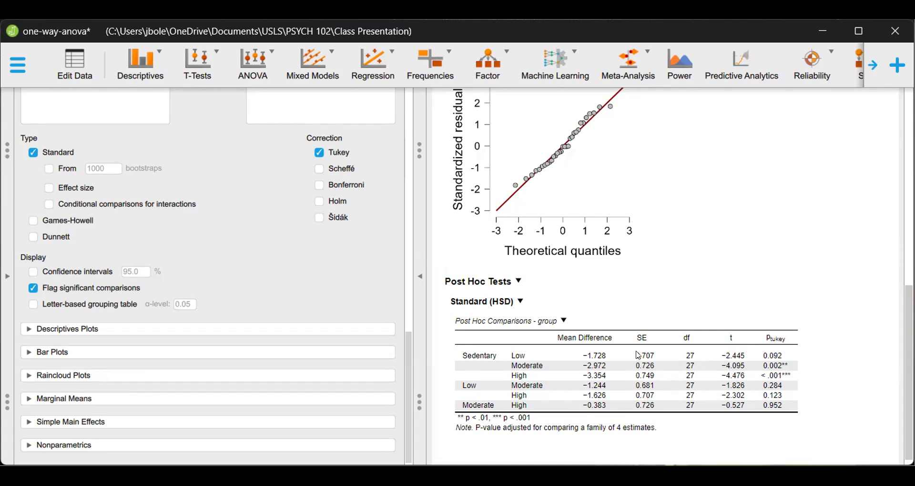
- Add a descriptives plot with group on the horizontal axis and error bars showing a 95% confidence interval
{"action": "left_click", "coordinate": [74, 334]}
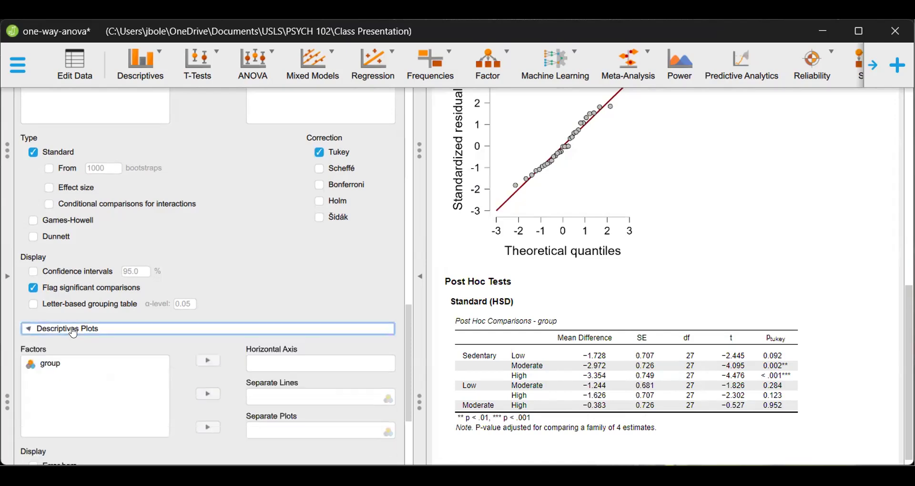
{"action": "scroll", "coordinate": [73, 333], "scroll_direction": "down", "scroll_amount": 4}
{"action": "left_click", "coordinate": [44, 201]}
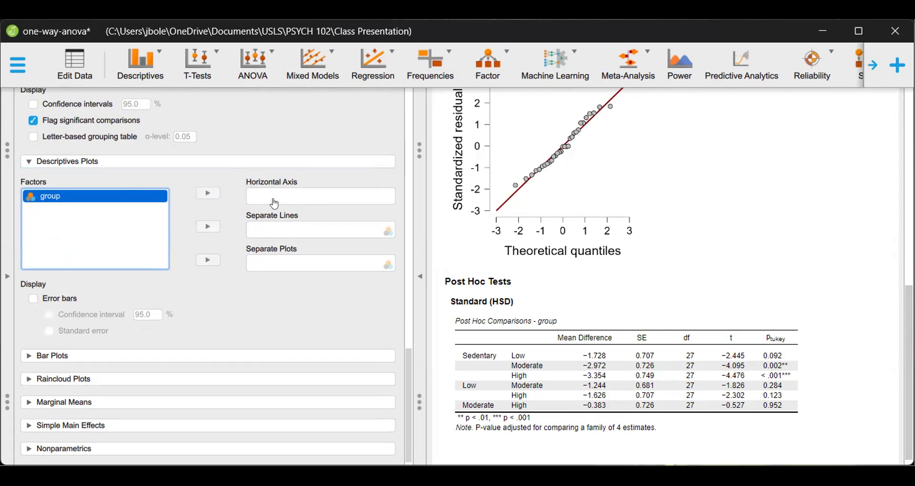
{"action": "left_click", "coordinate": [208, 195]}
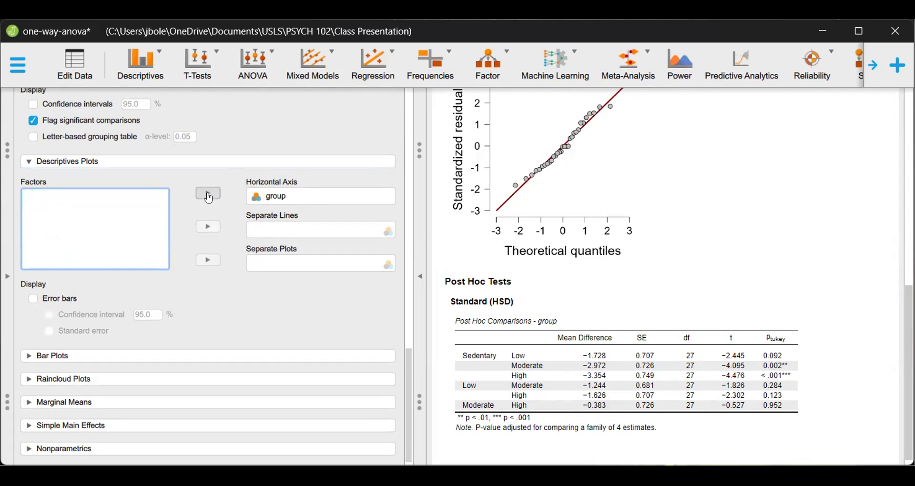
{"action": "scroll", "coordinate": [675, 363], "scroll_direction": "up", "scroll_amount": 3}
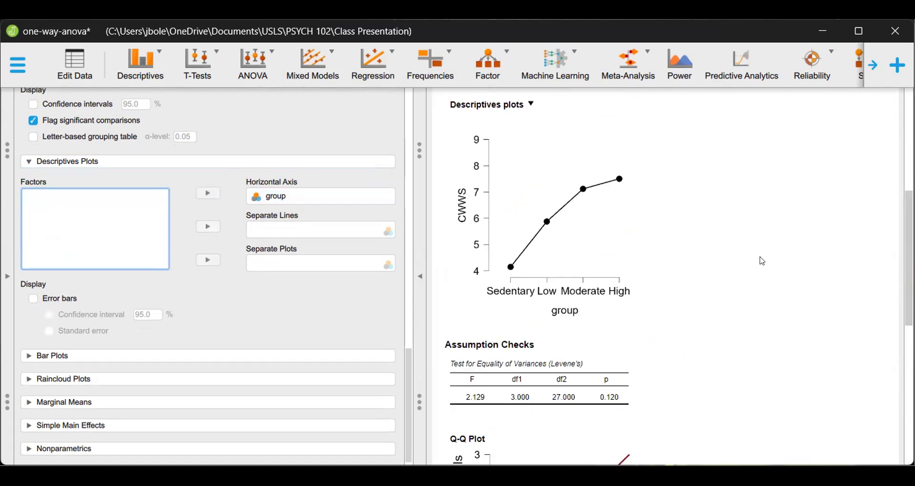
{"action": "left_click_drag", "start_coordinate": [909, 239], "coordinate": [909, 212]}
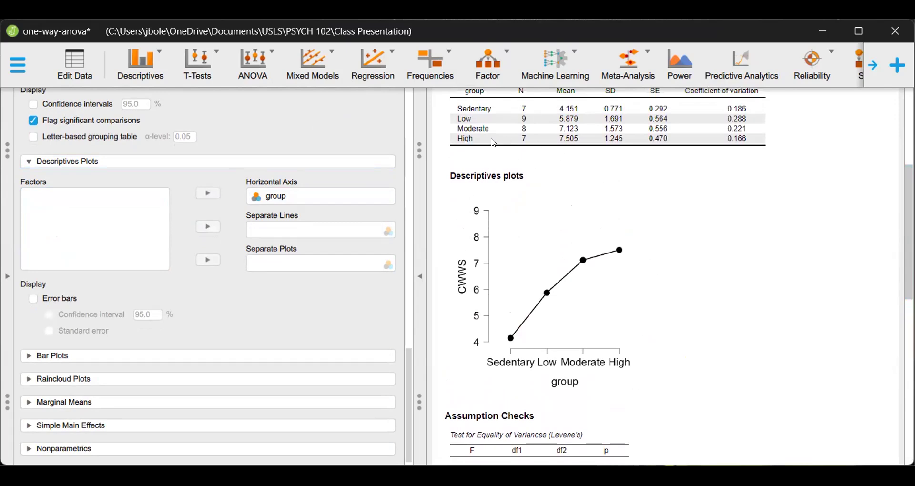
{"action": "left_click", "coordinate": [61, 301]}
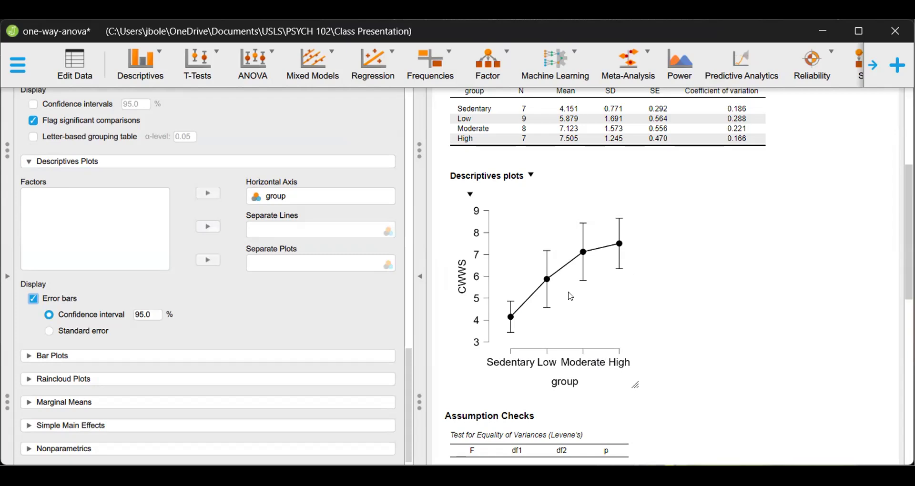
- Review the full ANOVA output, from the ANOVA table and descriptives through the assumption checks to the post hoc comparisons
{"action": "scroll", "coordinate": [668, 276], "scroll_direction": "up", "scroll_amount": 2}
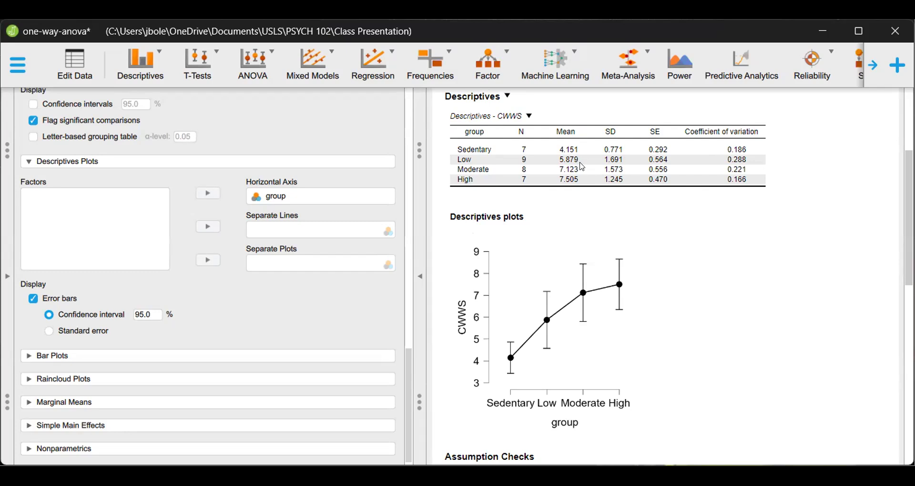
{"action": "scroll", "coordinate": [593, 239], "scroll_direction": "up", "scroll_amount": 4}
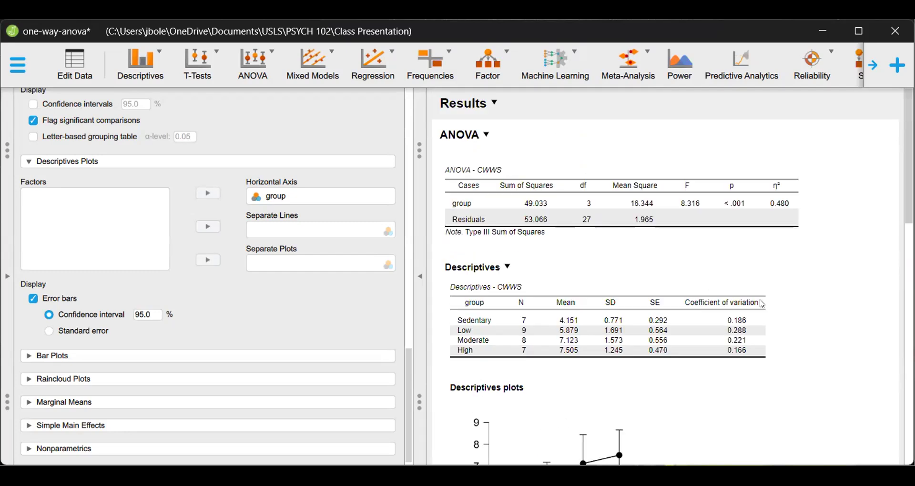
{"action": "scroll", "coordinate": [615, 294], "scroll_direction": "down", "scroll_amount": 10}
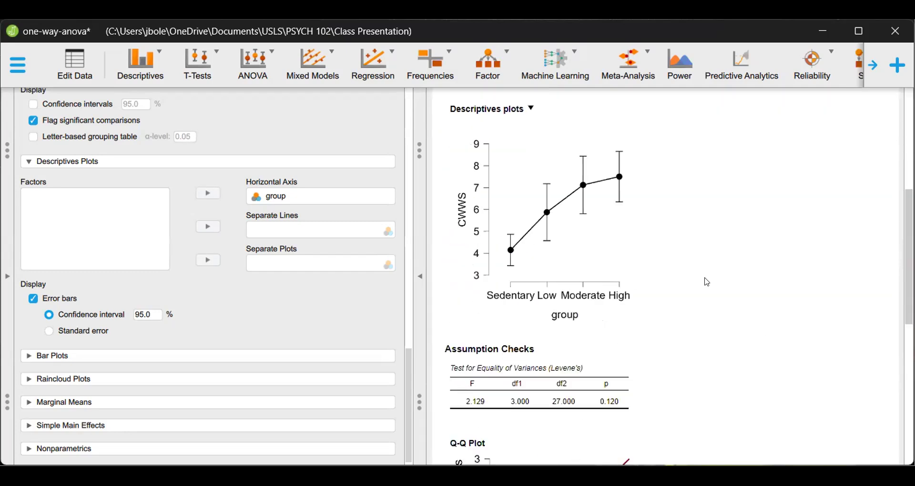
{"action": "scroll", "coordinate": [630, 245], "scroll_direction": "down", "scroll_amount": 5}
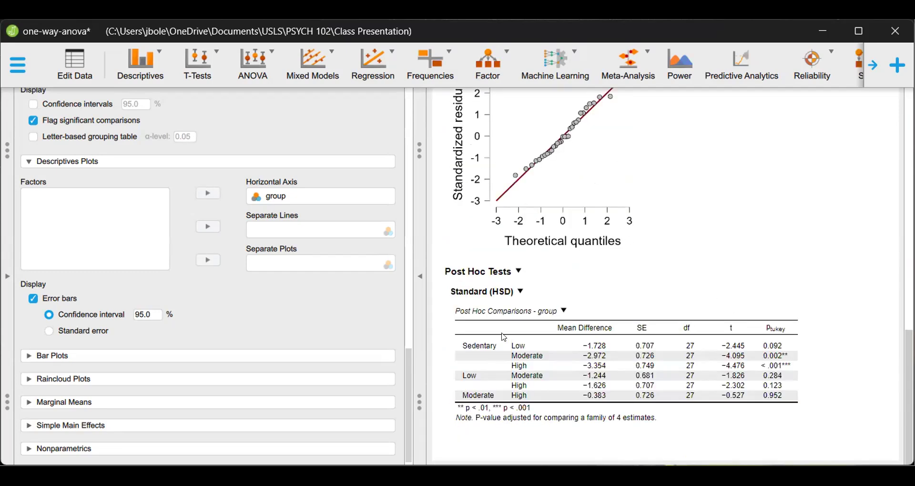
{"action": "scroll", "coordinate": [687, 334], "scroll_direction": "up", "scroll_amount": 6}
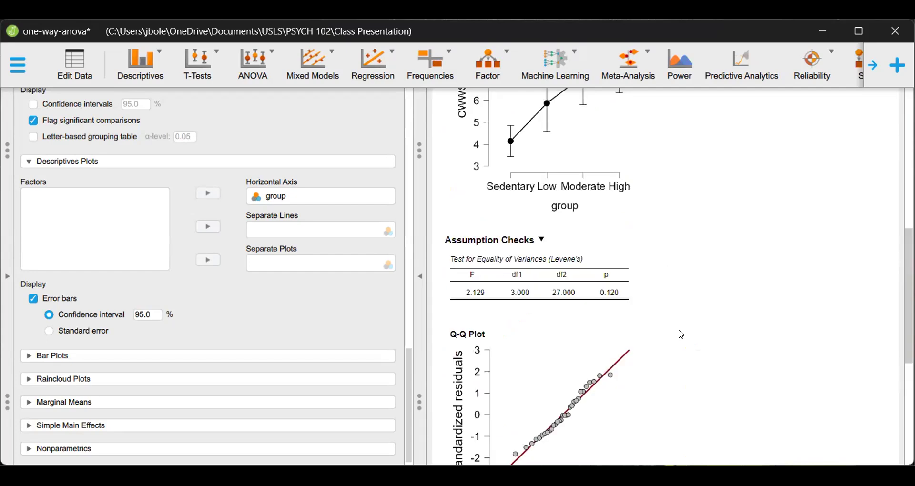
{"action": "scroll", "coordinate": [682, 336], "scroll_direction": "up", "scroll_amount": 3}
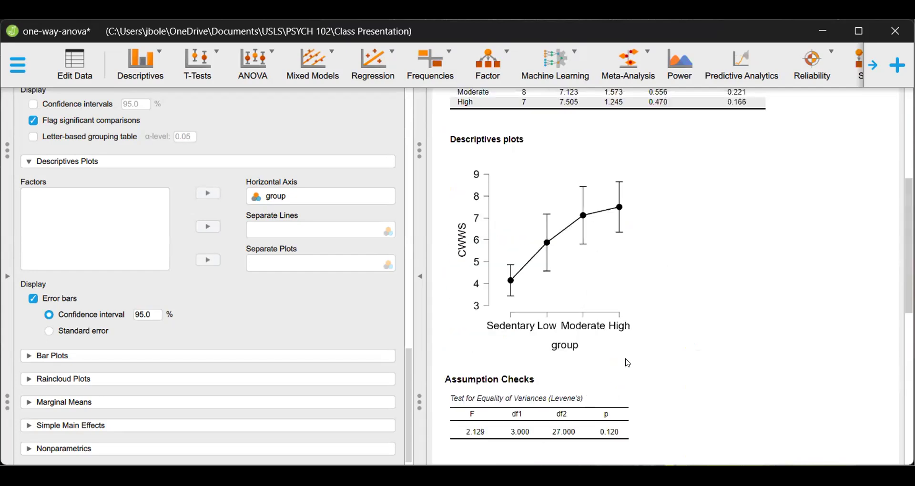
{"action": "scroll", "coordinate": [717, 265], "scroll_direction": "up", "scroll_amount": 4}
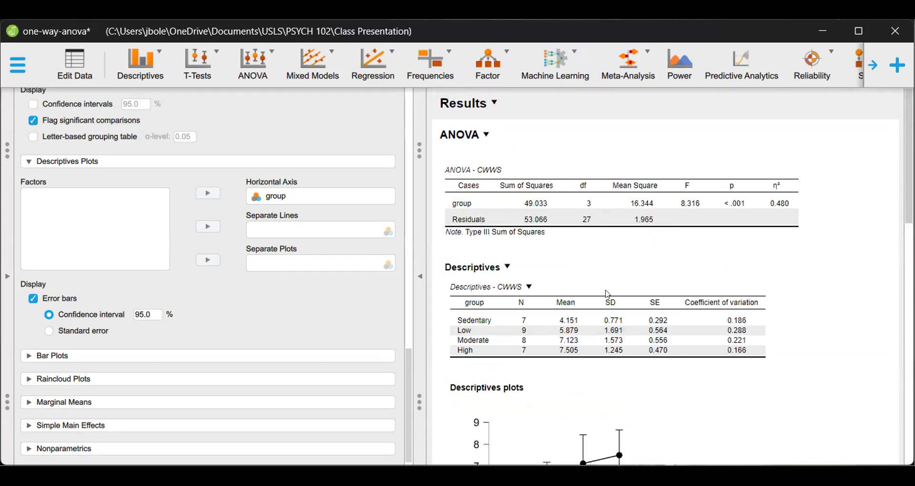
- Copy the entire ANOVA results section, including its tables and plots, to the clipboard
{"action": "mouse_move", "coordinate": [484, 134]}
{"action": "left_click", "coordinate": [486, 136]}
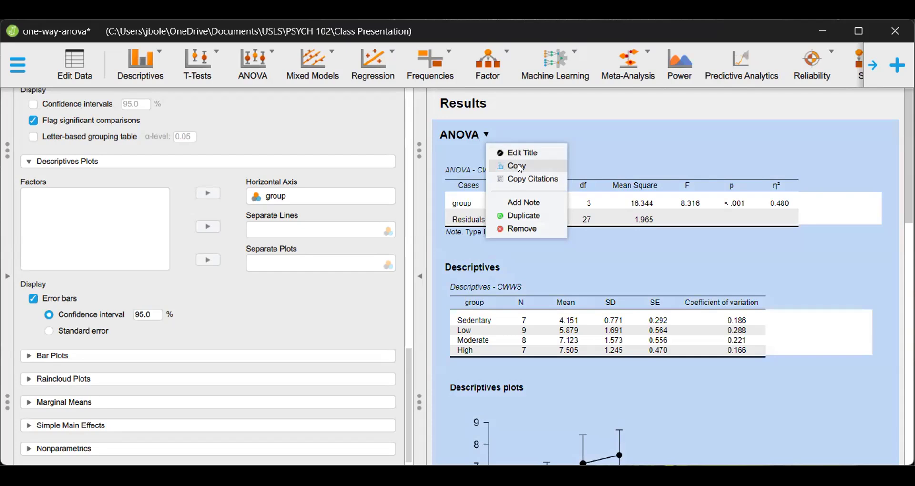
{"action": "left_click", "coordinate": [522, 168]}
{"action": "scroll", "coordinate": [642, 175], "scroll_direction": "down", "scroll_amount": 10}
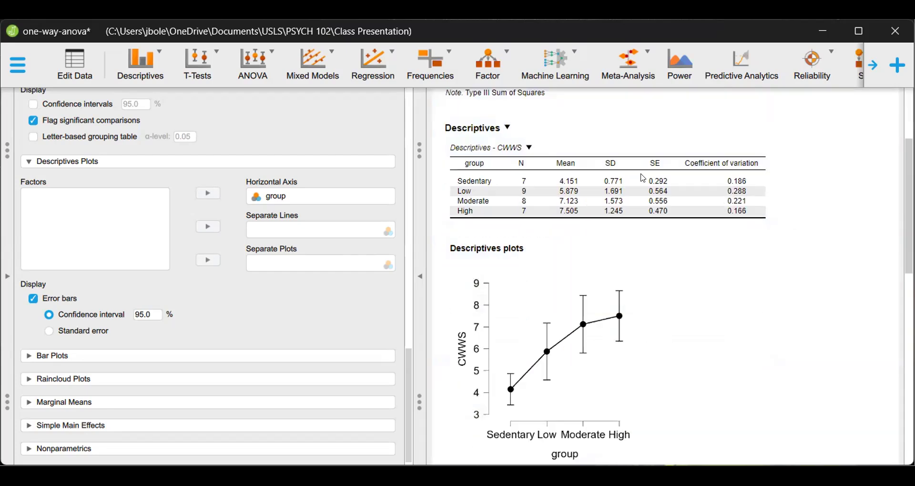
- Copy the complete ANOVA output once more, checking that the selection extends through the post hoc comparisons table
{"action": "scroll", "coordinate": [709, 357], "scroll_direction": "up", "scroll_amount": 10}
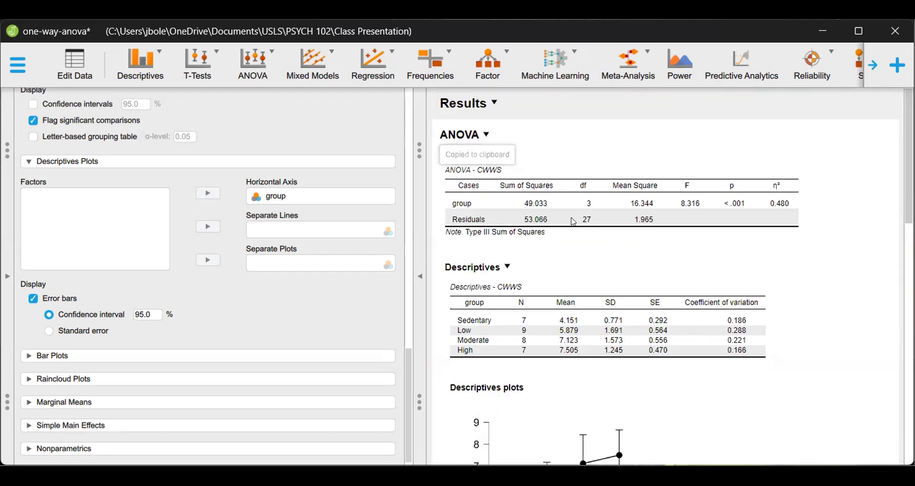
{"action": "left_click", "coordinate": [487, 135]}
{"action": "scroll", "coordinate": [667, 277], "scroll_direction": "down", "scroll_amount": 6}
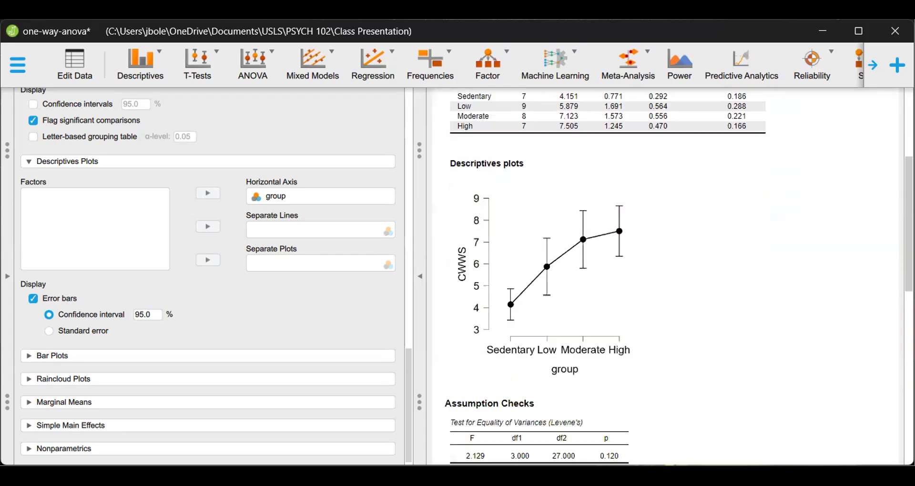
{"action": "scroll", "coordinate": [679, 217], "scroll_direction": "up", "scroll_amount": 6}
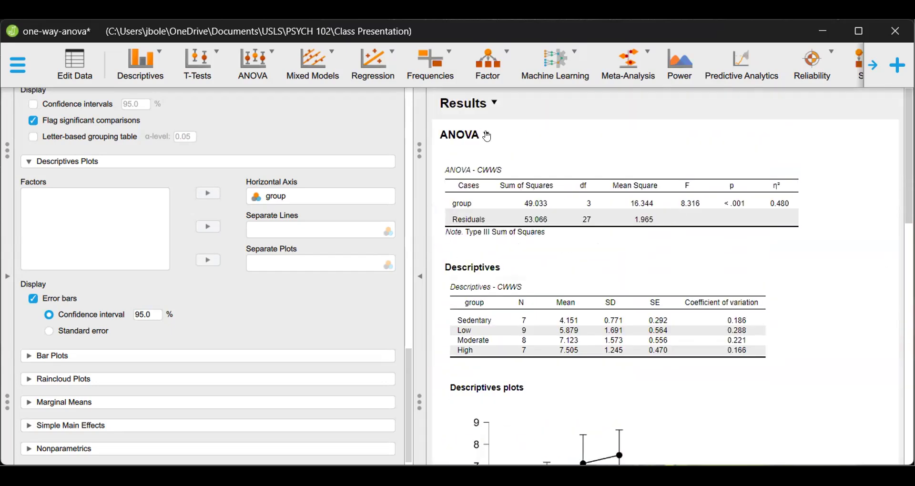
{"action": "left_click", "coordinate": [489, 135]}
{"action": "scroll", "coordinate": [573, 145], "scroll_direction": "down", "scroll_amount": 3}
{"action": "scroll", "coordinate": [572, 145], "scroll_direction": "down", "scroll_amount": 5}
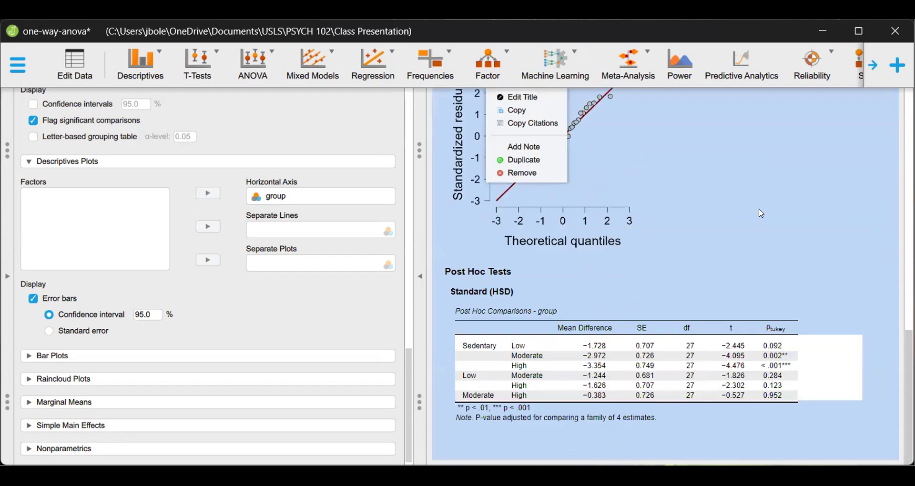
{"action": "left_click", "coordinate": [513, 111]}
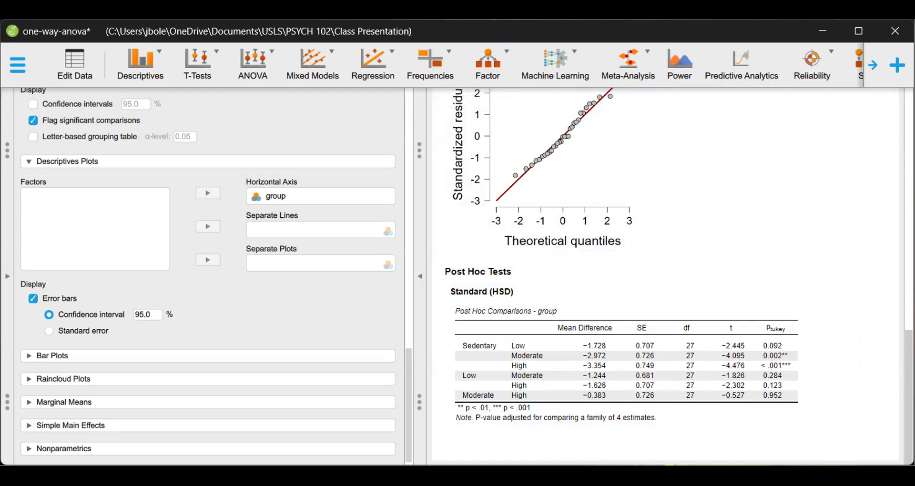
- Switch to the one-way ANOVA answer key in Adobe Acrobat and examine the CWWS descriptives table and descriptives plot
{"action": "key", "text": "alt+Tab"}
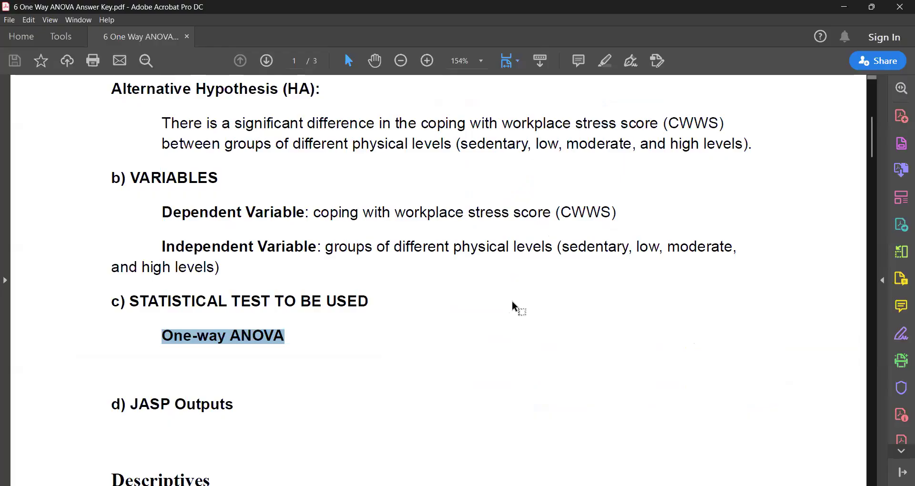
{"action": "scroll", "coordinate": [506, 286], "scroll_direction": "down", "scroll_amount": 2}
{"action": "scroll", "coordinate": [506, 286], "scroll_direction": "down", "scroll_amount": 6}
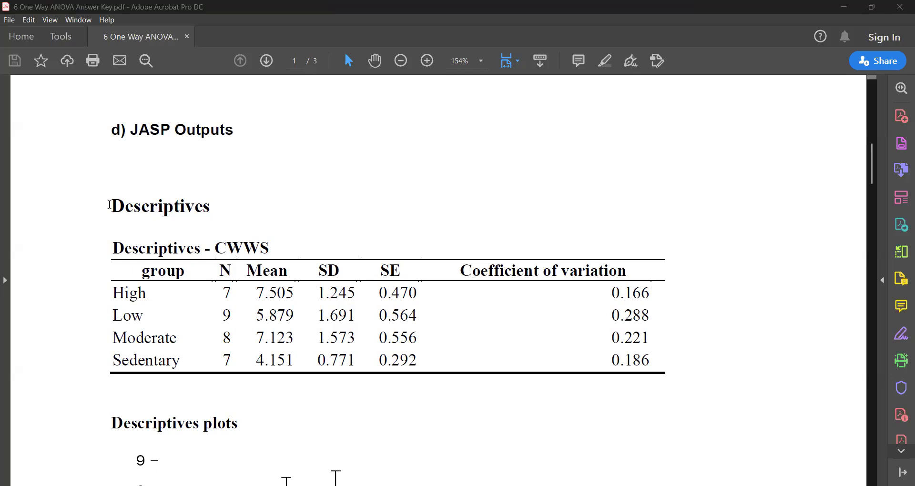
{"action": "left_click_drag", "start_coordinate": [112, 205], "coordinate": [675, 369]}
{"action": "left_click", "coordinate": [551, 261]}
{"action": "scroll", "coordinate": [515, 237], "scroll_direction": "down", "scroll_amount": 4}
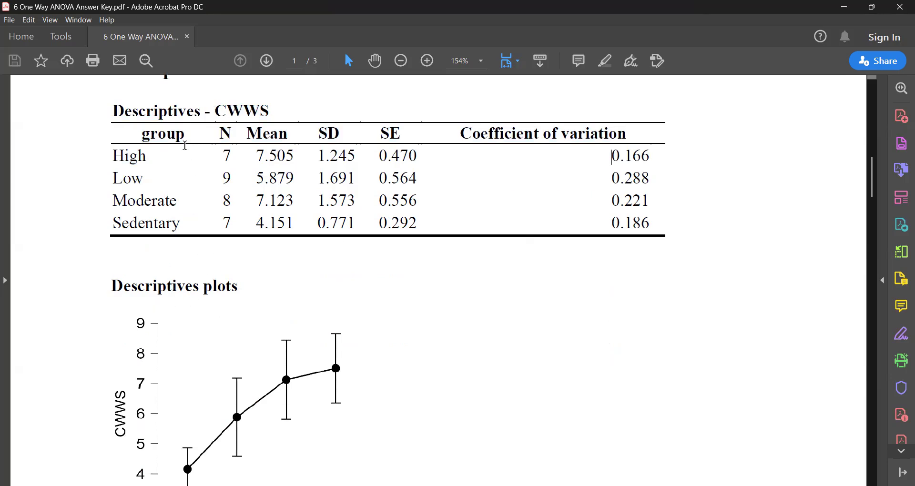
{"action": "scroll", "coordinate": [279, 358], "scroll_direction": "down", "scroll_amount": 13}
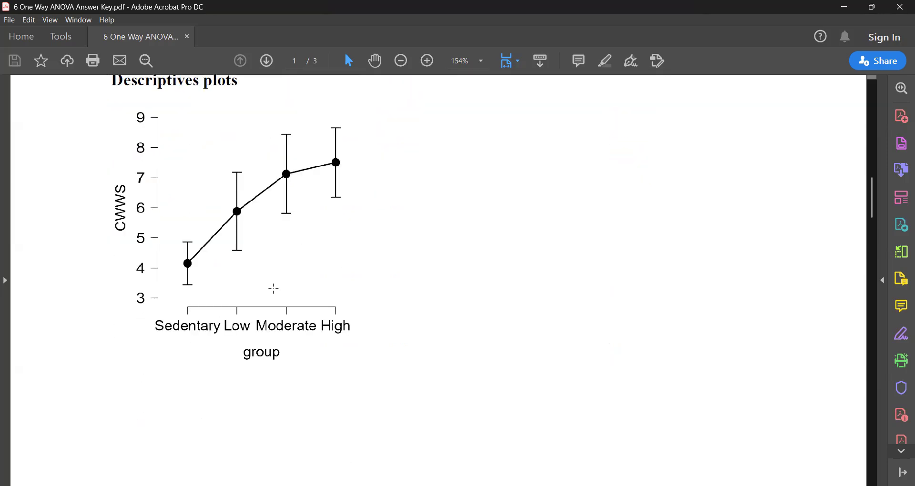
- Examine the Q-Q plot in the answer key and highlight its note on outliers and normality
{"action": "scroll", "coordinate": [281, 253], "scroll_direction": "down", "scroll_amount": 4}
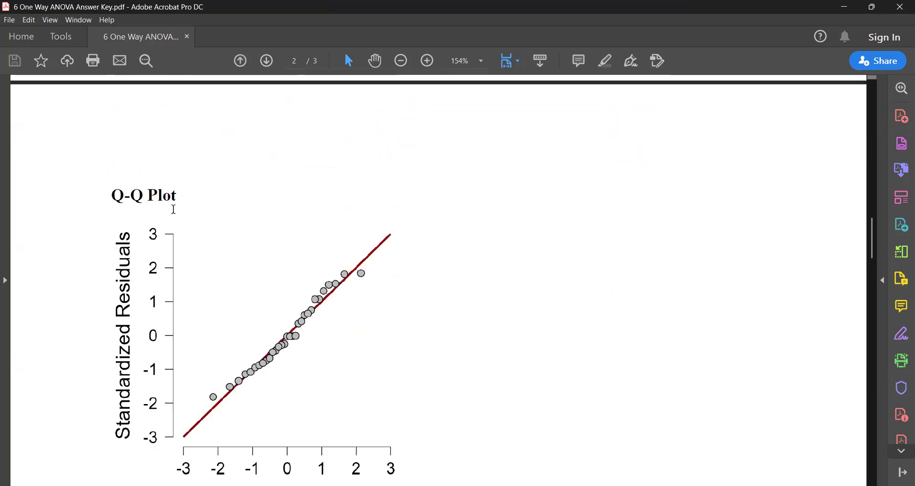
{"action": "scroll", "coordinate": [136, 196], "scroll_direction": "down", "scroll_amount": 2}
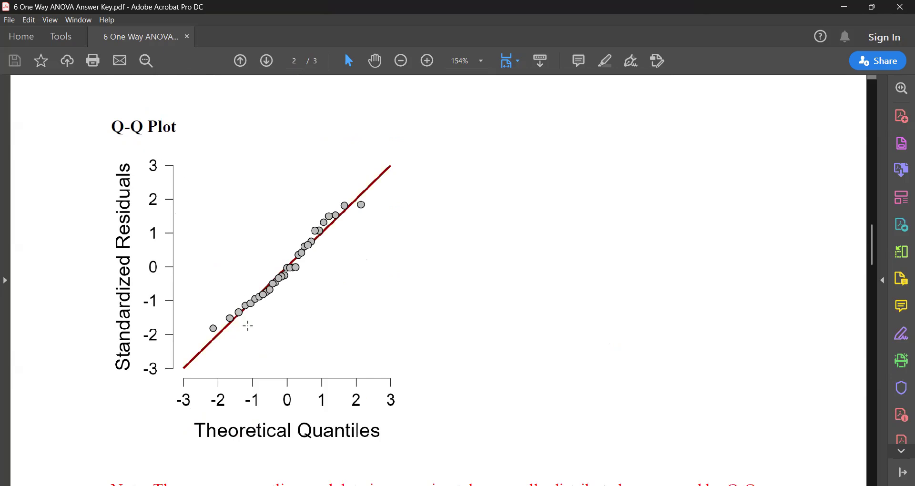
{"action": "scroll", "coordinate": [248, 327], "scroll_direction": "down", "scroll_amount": 2}
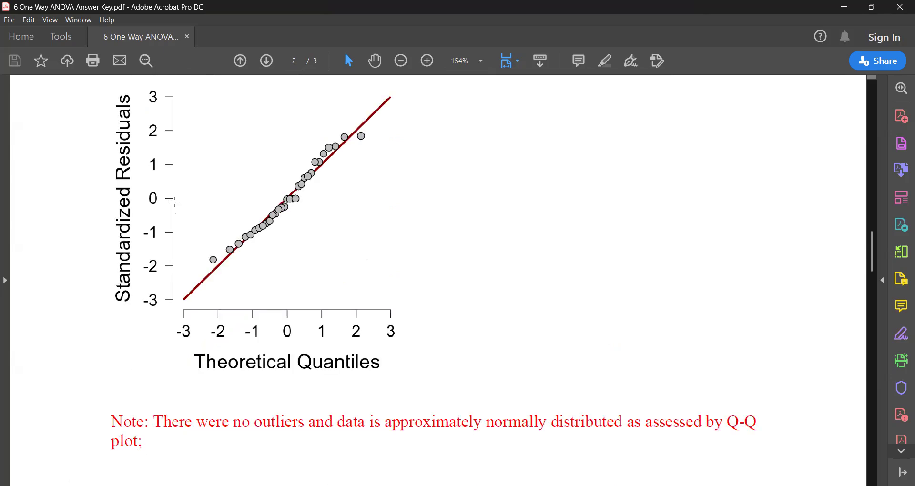
{"action": "left_click_drag", "start_coordinate": [154, 422], "coordinate": [530, 451]}
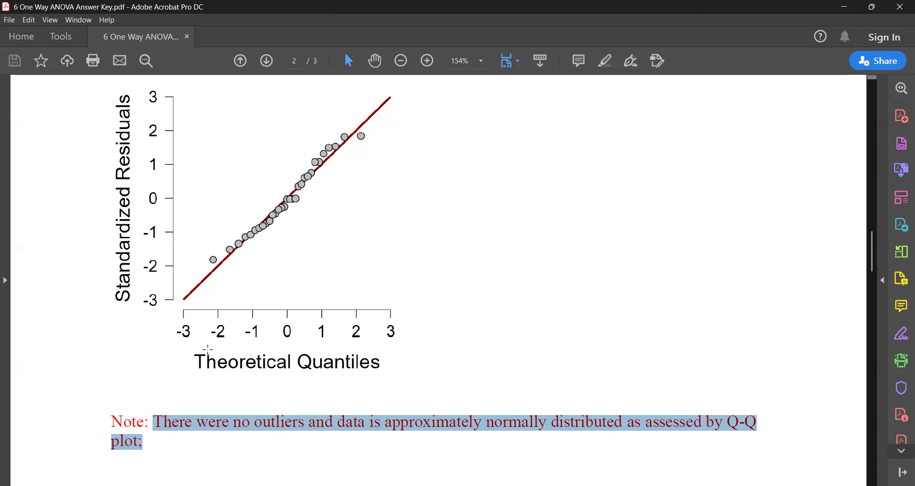
- Read the Levene's test table under Assumption Checks and highlight its note on homogeneity of variances
{"action": "scroll", "coordinate": [208, 349], "scroll_direction": "down", "scroll_amount": 5}
{"action": "left_click", "coordinate": [210, 353]}
{"action": "scroll", "coordinate": [248, 331], "scroll_direction": "down", "scroll_amount": 3}
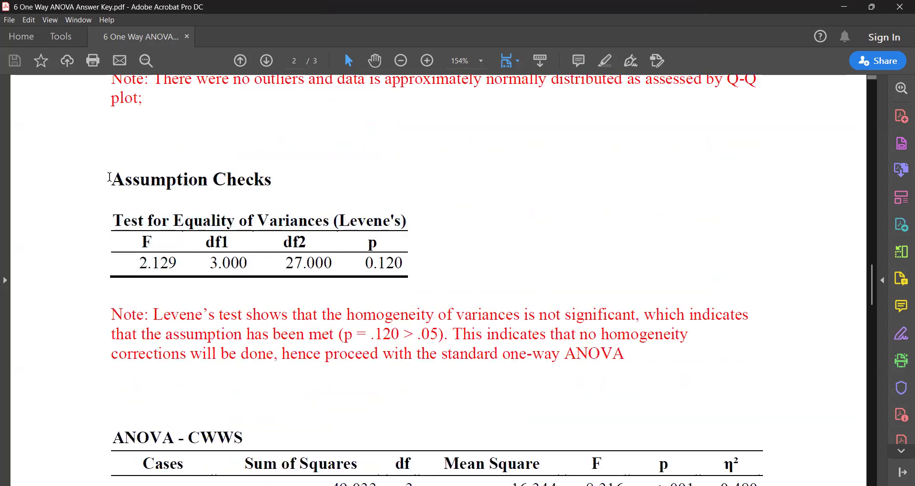
{"action": "left_click_drag", "start_coordinate": [111, 178], "coordinate": [411, 277]}
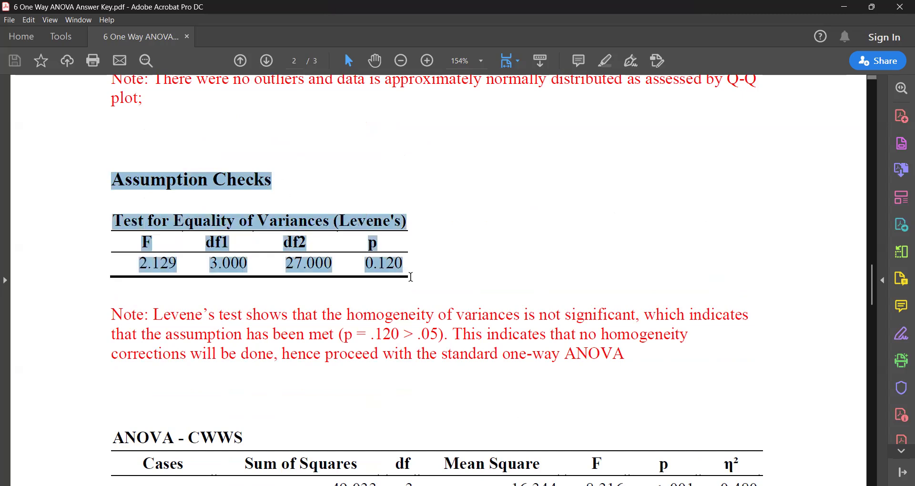
{"action": "left_click", "coordinate": [146, 311]}
{"action": "scroll", "coordinate": [120, 316], "scroll_direction": "down", "scroll_amount": 3}
{"action": "left_click_drag", "start_coordinate": [148, 247], "coordinate": [636, 253]}
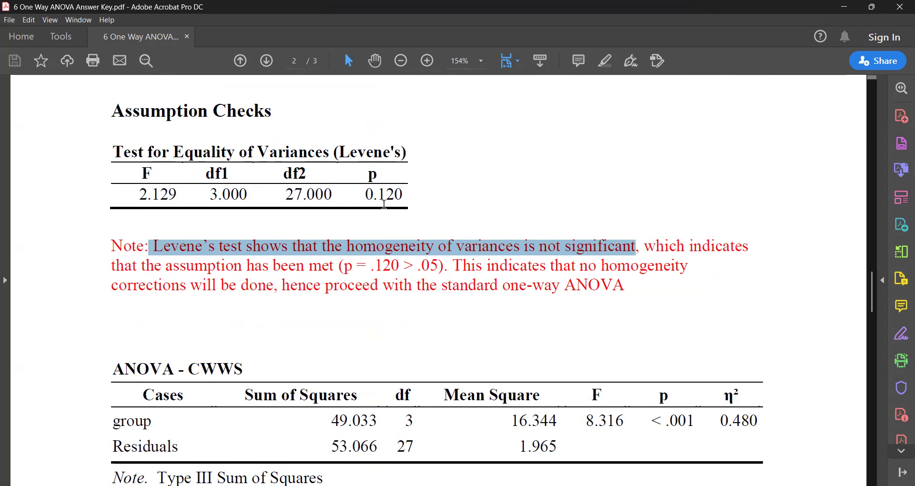
{"action": "left_click", "coordinate": [637, 246]}
{"action": "left_click_drag", "start_coordinate": [648, 246], "coordinate": [624, 284]}
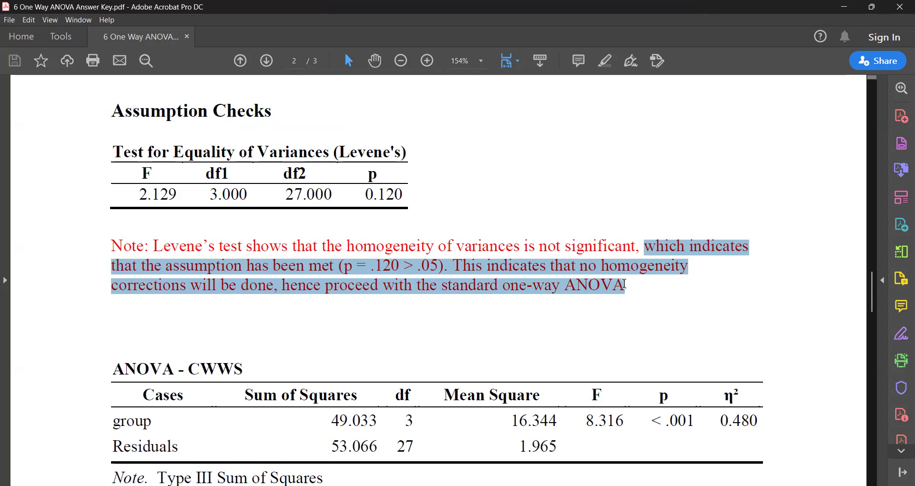
{"action": "left_click_drag", "start_coordinate": [625, 285], "coordinate": [624, 284]}
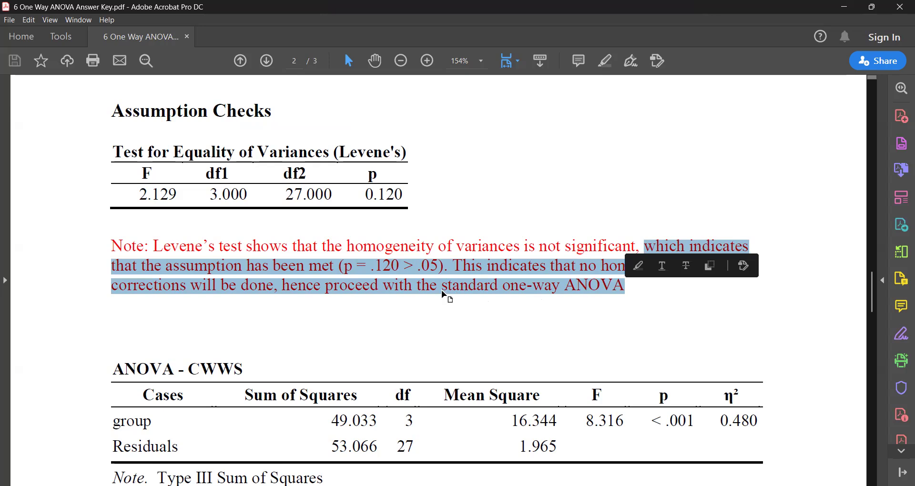
- Examine the ANOVA - CWWS table and read its note on group differences, effect size and the Tukey post hoc test
{"action": "scroll", "coordinate": [500, 315], "scroll_direction": "down", "scroll_amount": 3}
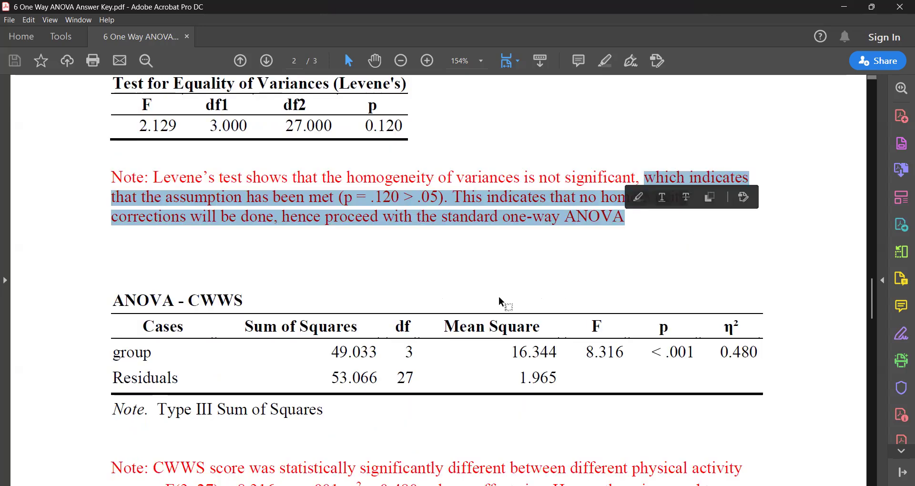
{"action": "left_click_drag", "start_coordinate": [101, 284], "coordinate": [784, 419]}
{"action": "scroll", "coordinate": [844, 328], "scroll_direction": "down", "scroll_amount": 3}
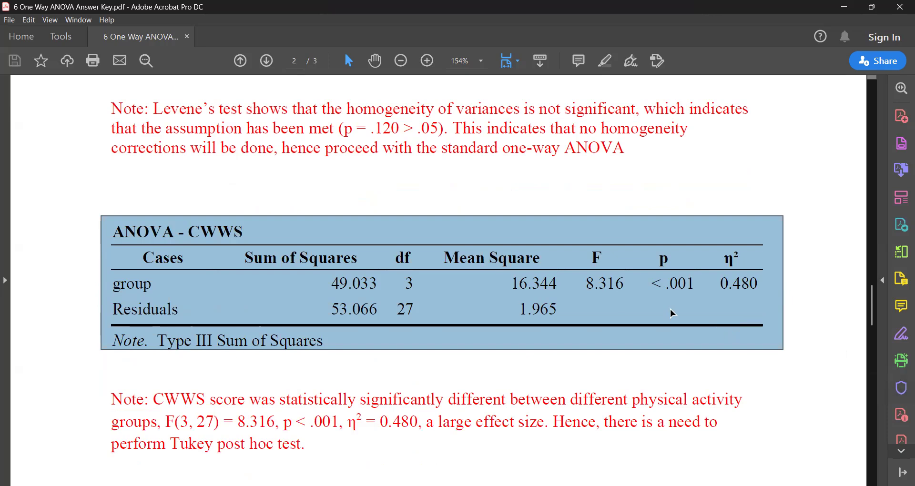
{"action": "scroll", "coordinate": [673, 313], "scroll_direction": "down", "scroll_amount": 3}
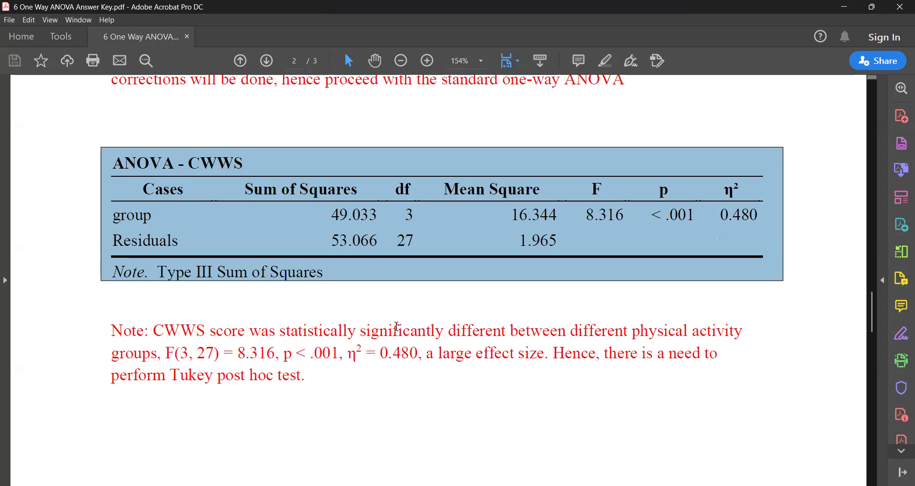
{"action": "left_click_drag", "start_coordinate": [553, 351], "coordinate": [314, 378]}
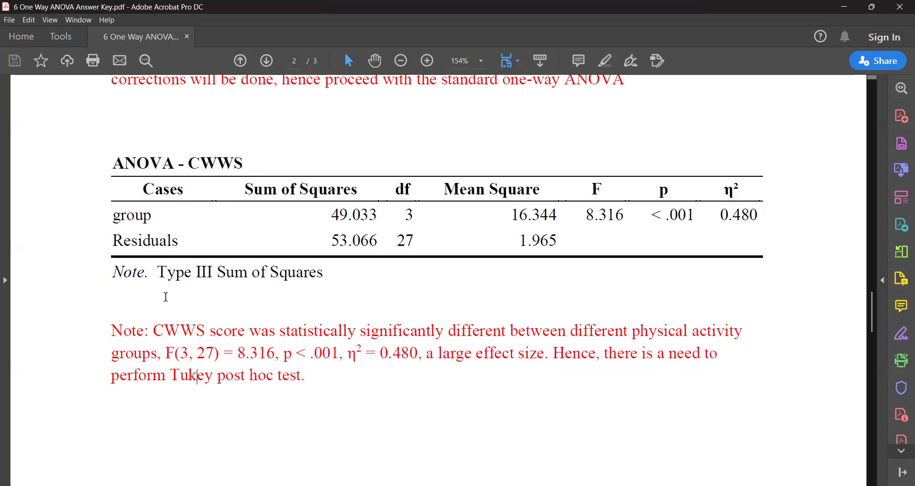
- Examine the Post Hoc Comparisons table, highlighting the flagged comparison between the Sedentary and Moderate groups
{"action": "scroll", "coordinate": [164, 291], "scroll_direction": "down", "scroll_amount": 10}
{"action": "scroll", "coordinate": [166, 286], "scroll_direction": "down", "scroll_amount": 3}
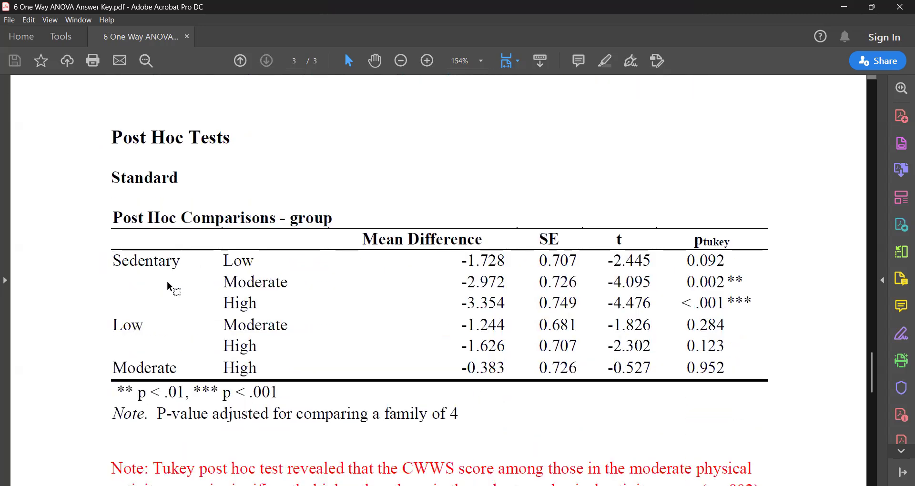
{"action": "left_click_drag", "start_coordinate": [113, 138], "coordinate": [712, 424]}
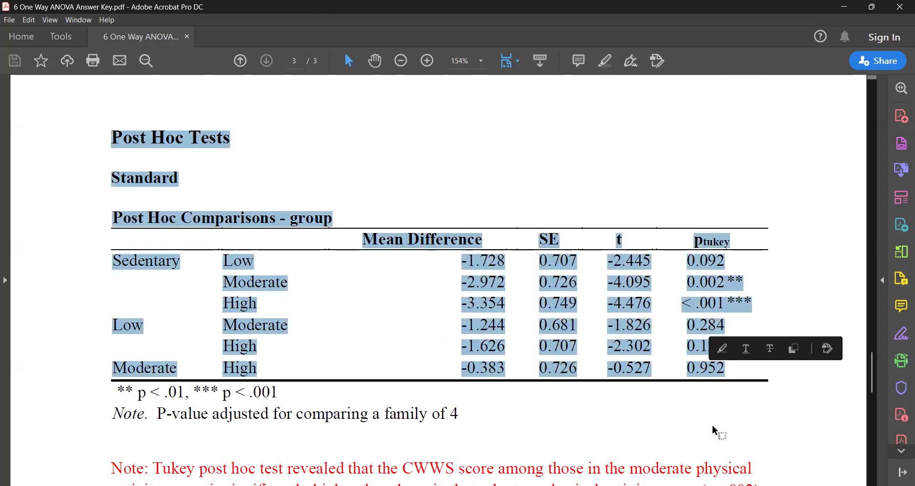
{"action": "left_click", "coordinate": [750, 301]}
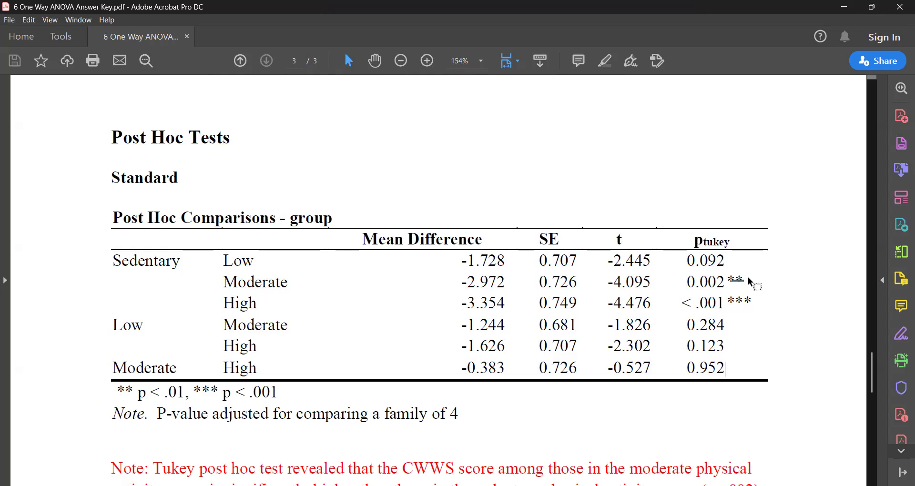
{"action": "left_click_drag", "start_coordinate": [748, 284], "coordinate": [242, 284]}
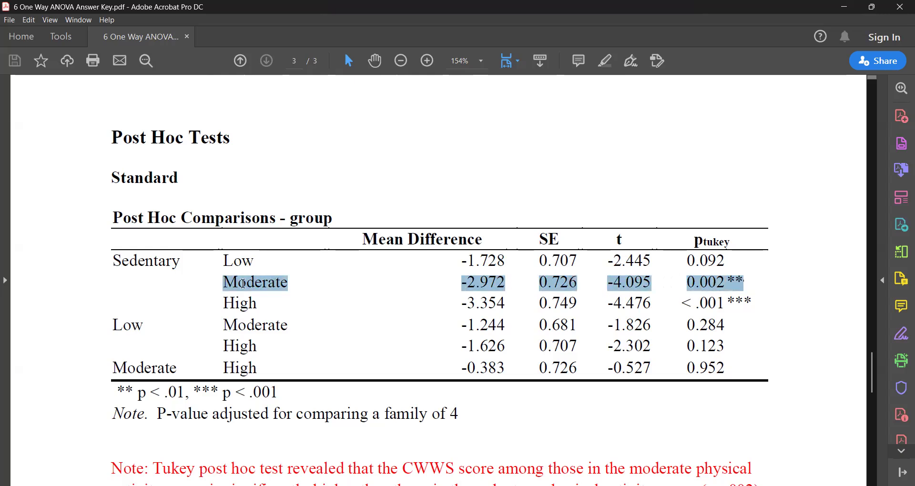
{"action": "left_click_drag", "start_coordinate": [178, 266], "coordinate": [103, 261]}
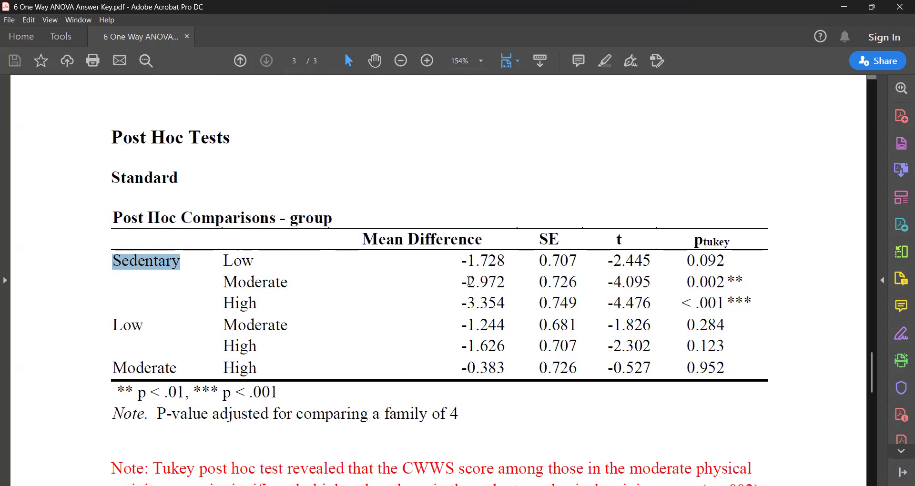
{"action": "left_click_drag", "start_coordinate": [468, 282], "coordinate": [463, 282]}
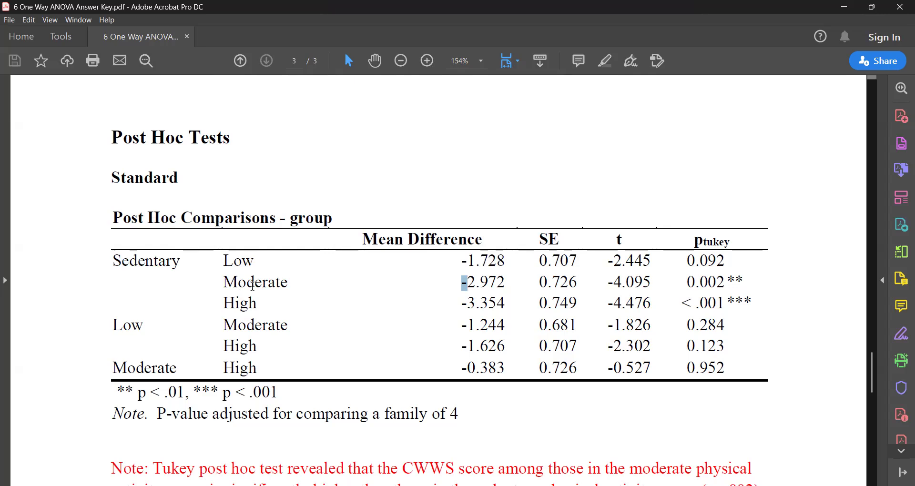
{"action": "left_click_drag", "start_coordinate": [224, 281], "coordinate": [288, 282]}
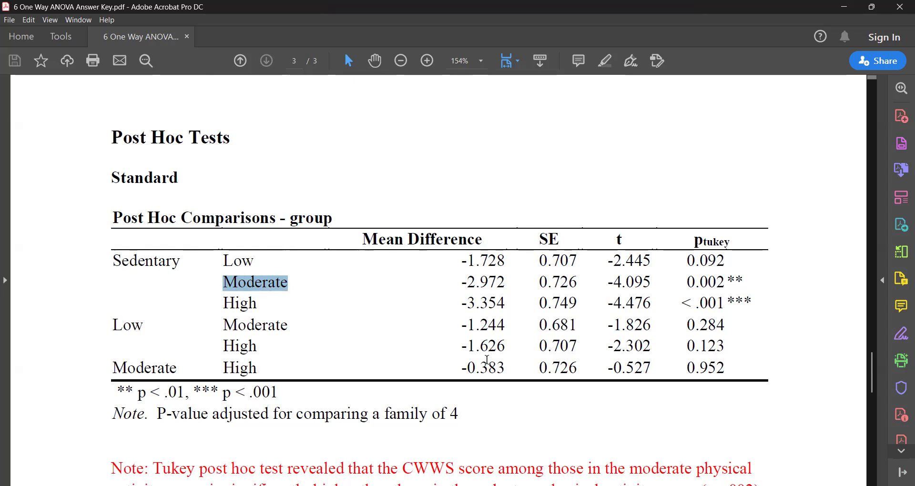
- Compare the Moderate and Sedentary group means in the answer key's CWWS descriptives table
{"action": "scroll", "coordinate": [367, 328], "scroll_direction": "up", "scroll_amount": 10}
{"action": "scroll", "coordinate": [367, 329], "scroll_direction": "up", "scroll_amount": 12}
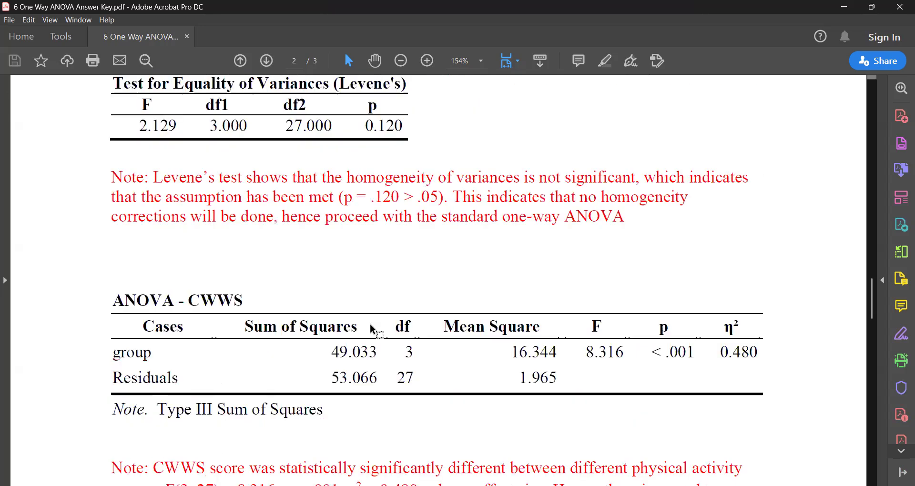
{"action": "scroll", "coordinate": [377, 325], "scroll_direction": "up", "scroll_amount": 12}
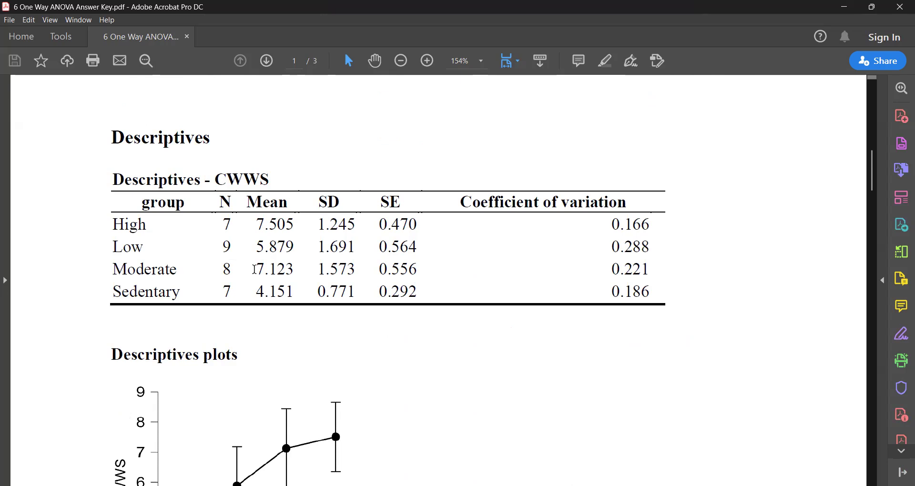
{"action": "left_click_drag", "start_coordinate": [113, 268], "coordinate": [300, 271]}
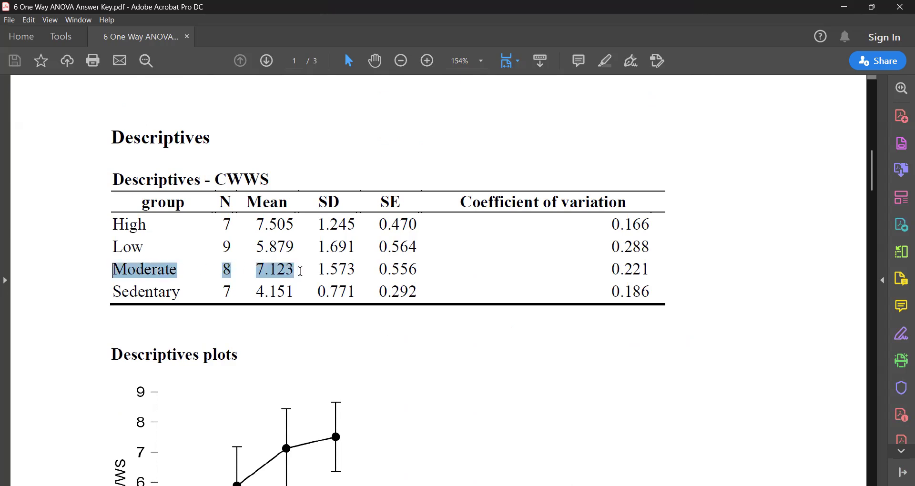
{"action": "left_click_drag", "start_coordinate": [113, 291], "coordinate": [288, 292]}
{"action": "left_click", "coordinate": [287, 292]}
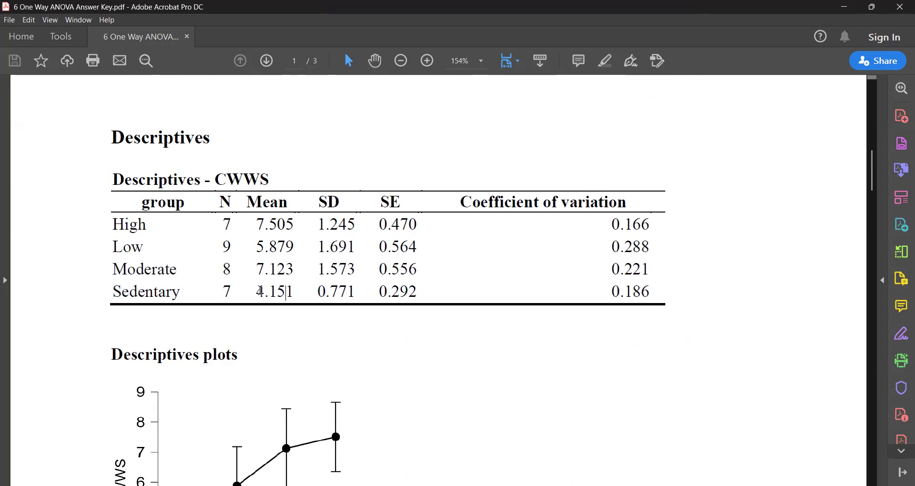
{"action": "left_click_drag", "start_coordinate": [260, 292], "coordinate": [293, 272]}
{"action": "left_click", "coordinate": [295, 291]}
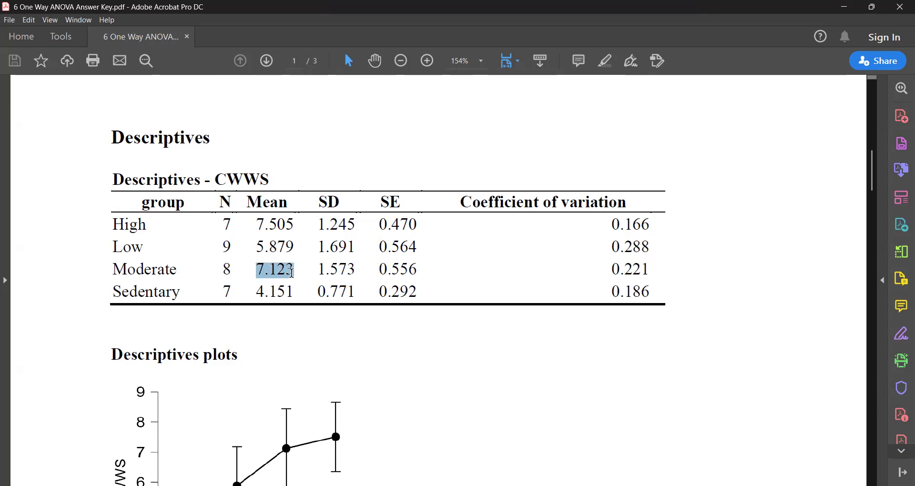
- Examine the Sedentary–Moderate mean difference and the Sedentary–High comparison in the Post Hoc Comparisons table
{"action": "scroll", "coordinate": [486, 344], "scroll_direction": "down", "scroll_amount": 10}
{"action": "scroll", "coordinate": [503, 332], "scroll_direction": "down", "scroll_amount": 15}
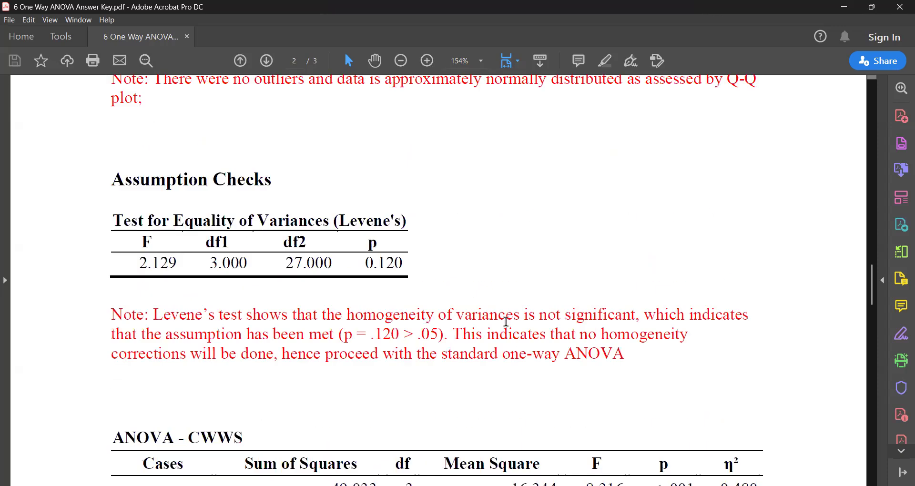
{"action": "scroll", "coordinate": [507, 312], "scroll_direction": "down", "scroll_amount": 3}
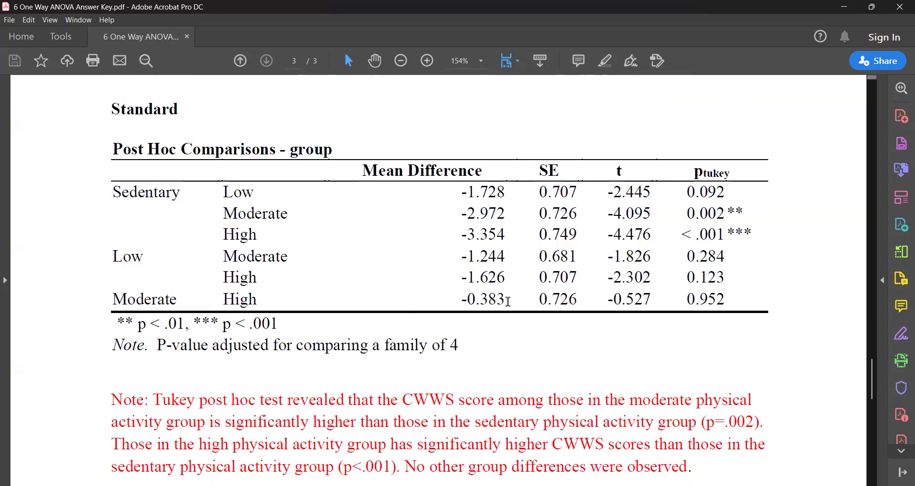
{"action": "left_click_drag", "start_coordinate": [458, 214], "coordinate": [509, 216]}
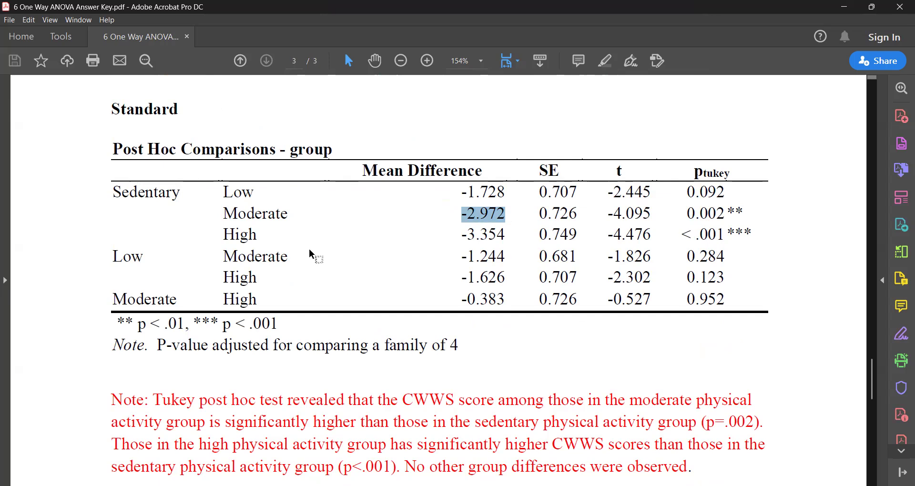
{"action": "left_click_drag", "start_coordinate": [755, 234], "coordinate": [687, 233]}
{"action": "left_click_drag", "start_coordinate": [262, 234], "coordinate": [212, 227]}
{"action": "left_click_drag", "start_coordinate": [182, 196], "coordinate": [109, 190]}
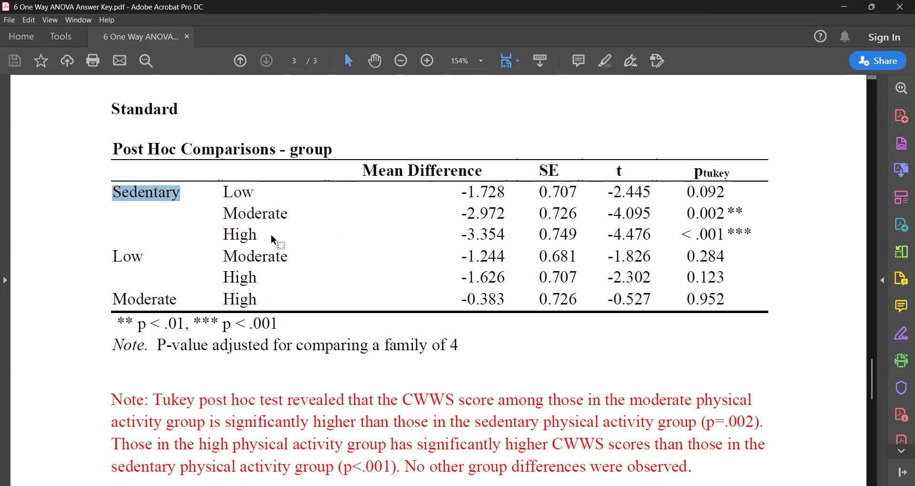
{"action": "left_click_drag", "start_coordinate": [224, 235], "coordinate": [258, 235]}
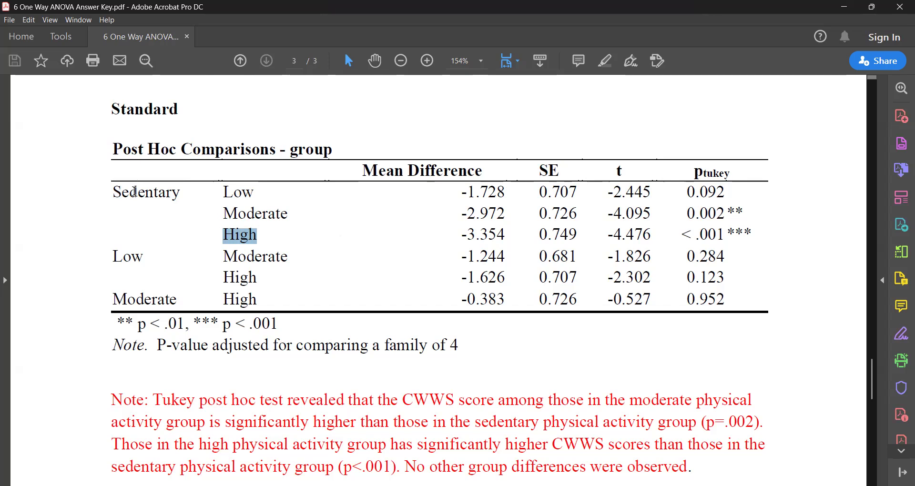
- Highlight the Tukey p-values of the Sedentary–Moderate and Sedentary–High comparisons in the Post Hoc Comparisons table
{"action": "scroll", "coordinate": [345, 378], "scroll_direction": "down", "scroll_amount": 3}
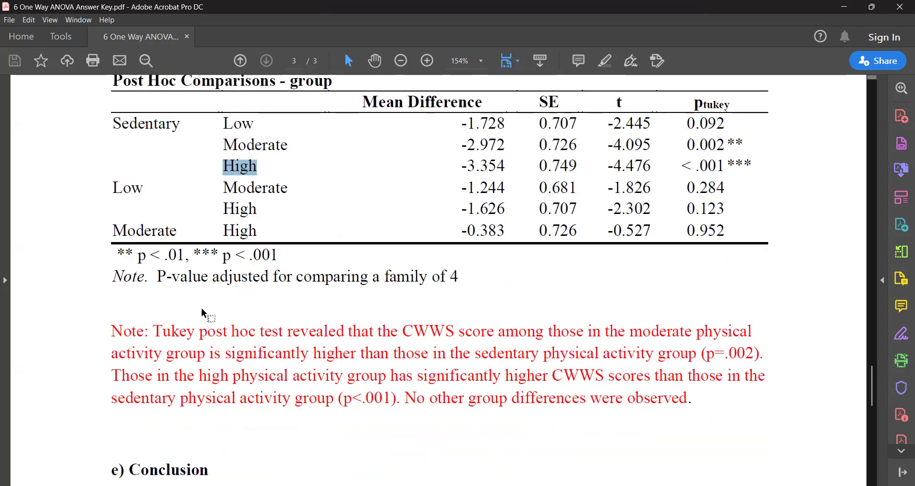
{"action": "left_click_drag", "start_coordinate": [153, 331], "coordinate": [764, 360]}
{"action": "left_click", "coordinate": [697, 144]}
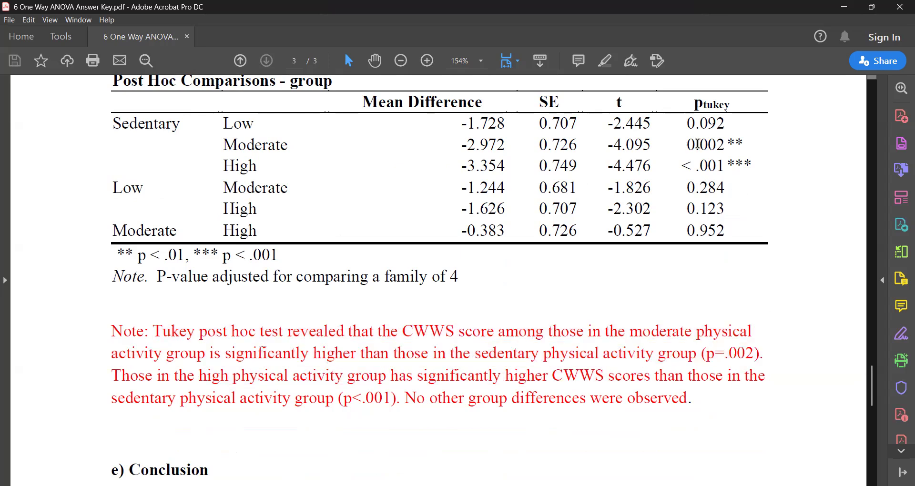
{"action": "double_click", "coordinate": [697, 144]}
{"action": "mouse_move", "coordinate": [730, 143]}
{"action": "left_mouse_down"}
{"action": "mouse_move", "coordinate": [732, 166]}
{"action": "mouse_move", "coordinate": [741, 141]}
{"action": "left_mouse_up"}
{"action": "left_click", "coordinate": [746, 126]}
{"action": "left_click_drag", "start_coordinate": [683, 165], "coordinate": [753, 166]}
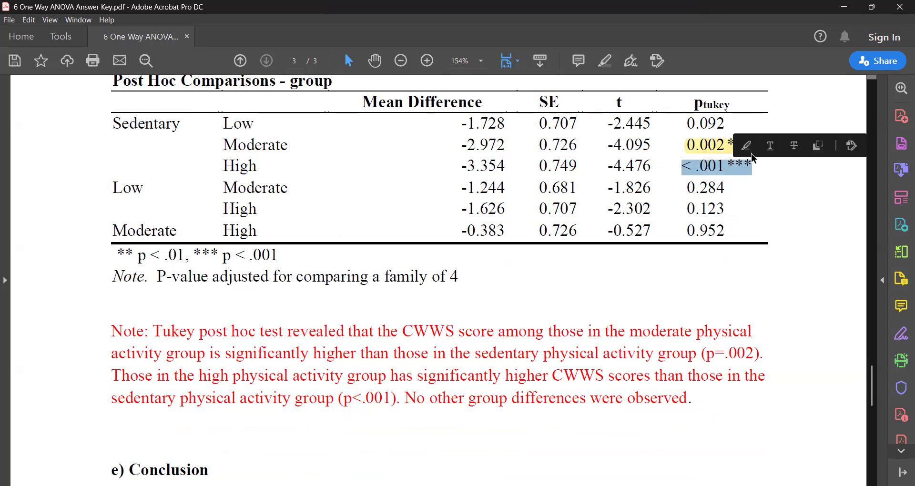
{"action": "left_click", "coordinate": [750, 145]}
- Read the Tukey note's sentences on the high versus sedentary groups and on the other group differences
{"action": "left_click_drag", "start_coordinate": [111, 377], "coordinate": [392, 407]}
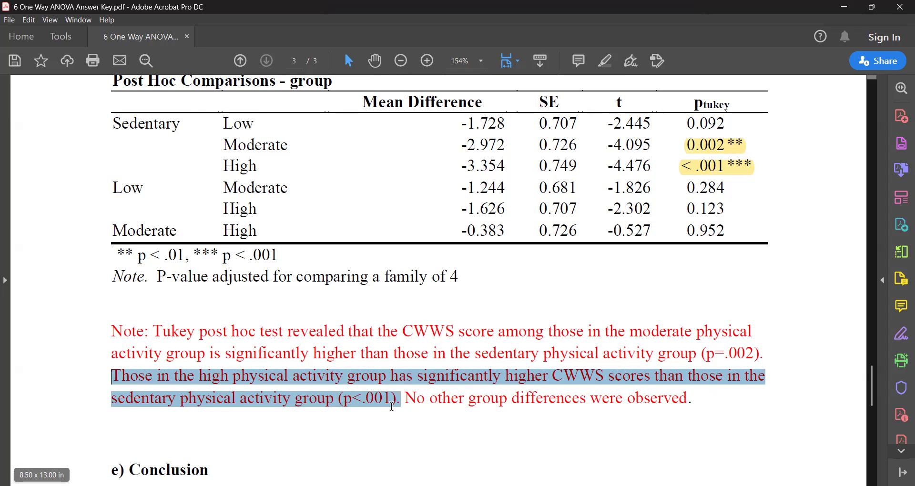
{"action": "left_click_drag", "start_coordinate": [392, 406], "coordinate": [392, 407]}
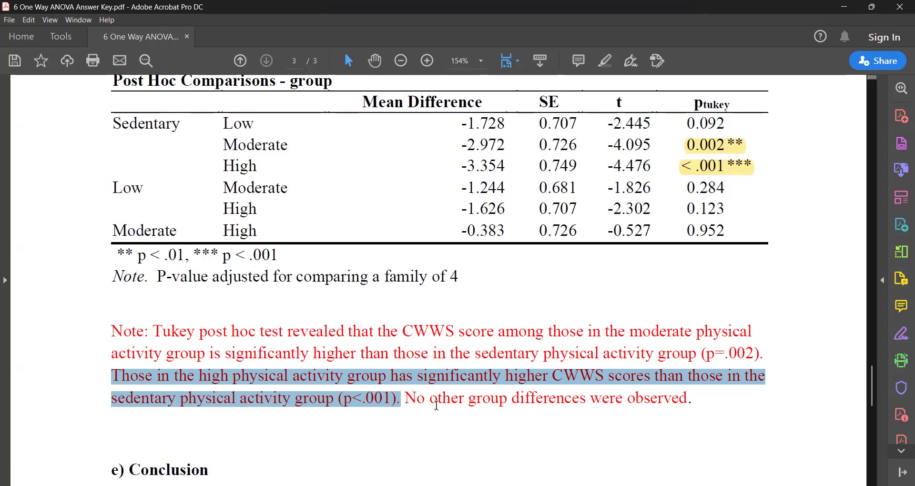
{"action": "left_click_drag", "start_coordinate": [405, 399], "coordinate": [687, 400]}
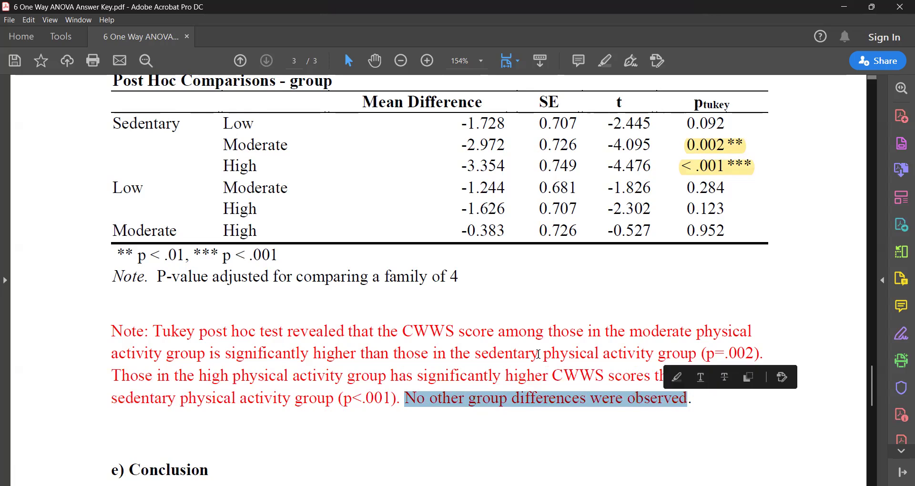
{"action": "left_click", "coordinate": [359, 314]}
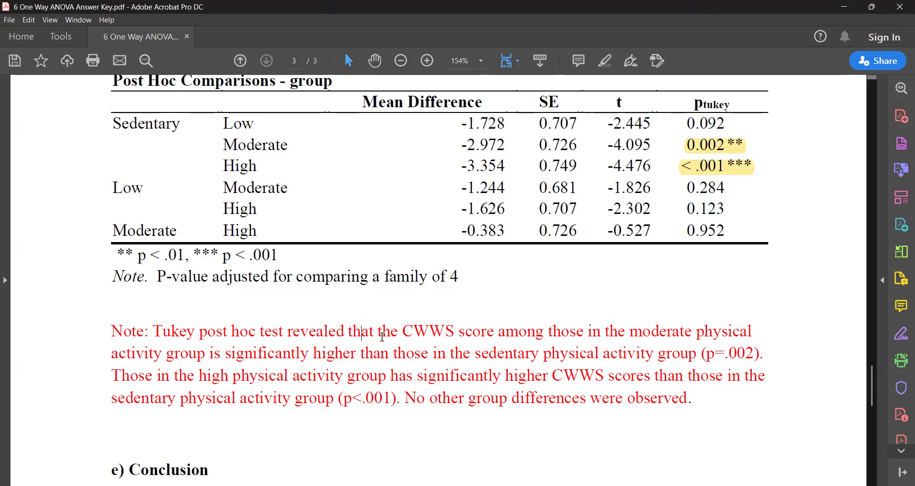
- Set the page zoom to 125% and examine Table 1 under Conclusion, comparing CWWS scores between physical activity levels
{"action": "scroll", "coordinate": [380, 337], "scroll_direction": "down", "scroll_amount": 5}
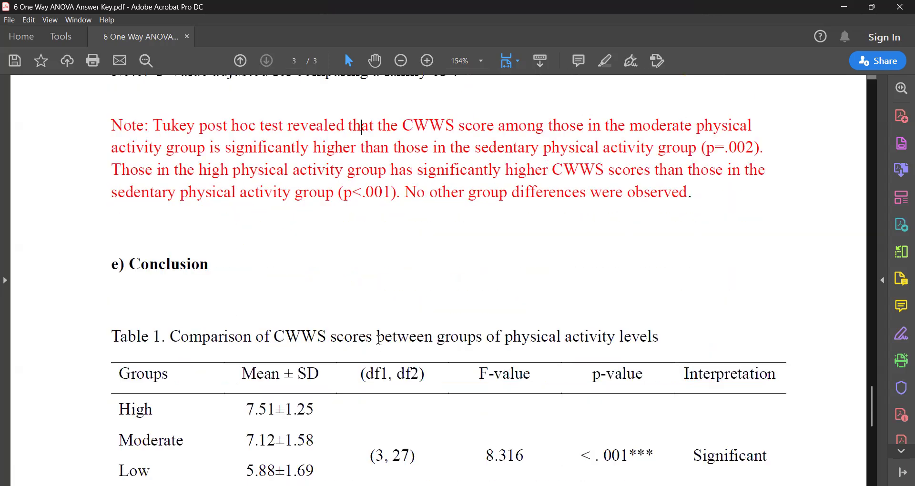
{"action": "scroll", "coordinate": [376, 337], "scroll_direction": "down", "scroll_amount": 2}
{"action": "scroll", "coordinate": [323, 297], "scroll_direction": "up", "scroll_amount": 1}
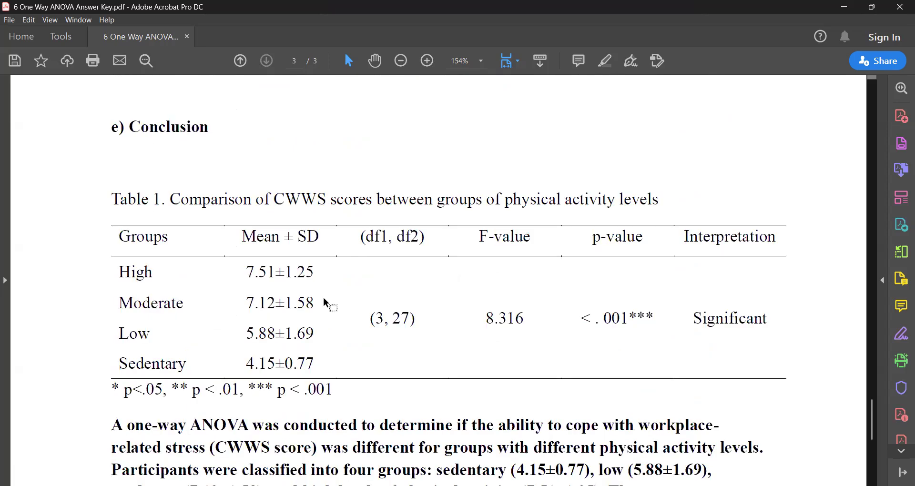
{"action": "left_click", "coordinate": [481, 62]}
{"action": "left_click", "coordinate": [523, 162]}
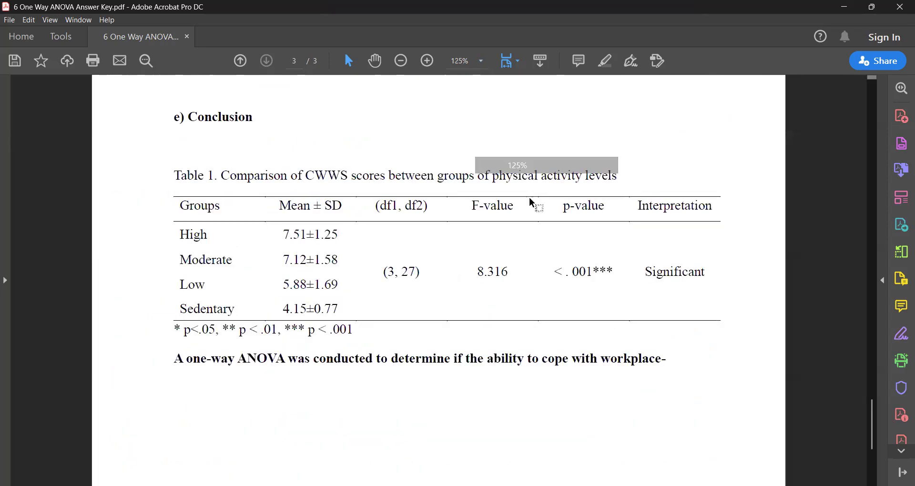
{"action": "scroll", "coordinate": [512, 261], "scroll_direction": "down", "scroll_amount": 1}
{"action": "scroll", "coordinate": [513, 261], "scroll_direction": "up", "scroll_amount": 1}
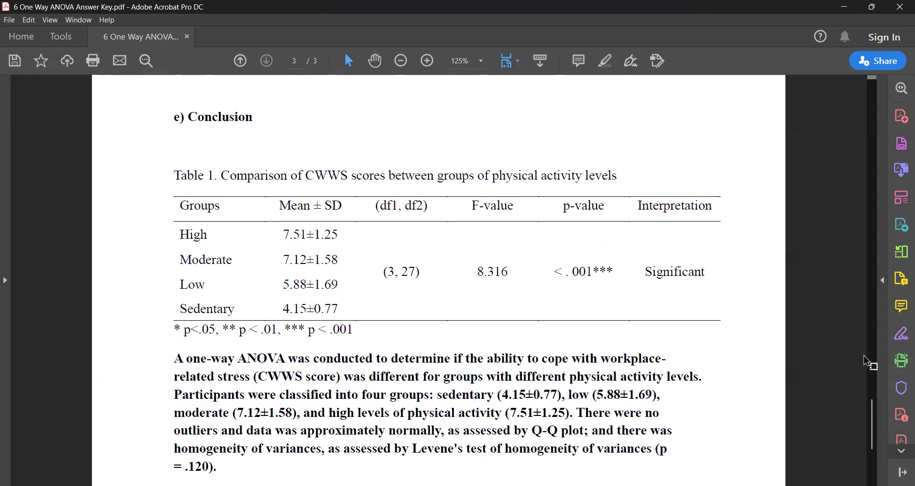
{"action": "left_click_drag", "start_coordinate": [873, 413], "coordinate": [877, 416]}
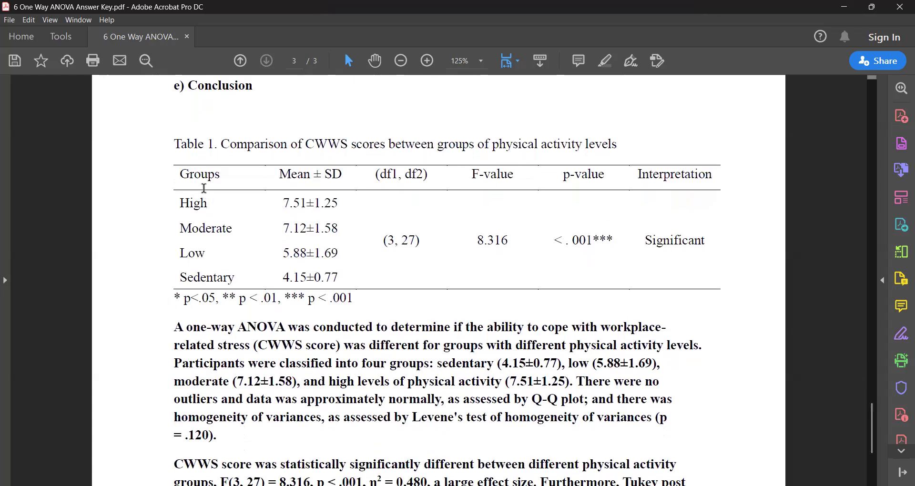
{"action": "left_click_drag", "start_coordinate": [279, 174], "coordinate": [476, 280]}
{"action": "left_click_drag", "start_coordinate": [548, 271], "coordinate": [713, 244]}
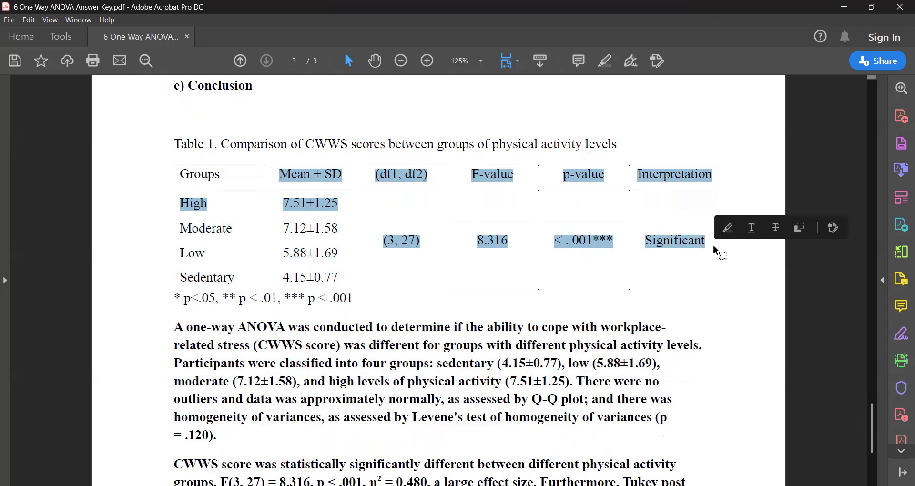
- Read the first conclusion paragraph on the test's purpose, group means, outliers, normality and homogeneity of variances
{"action": "scroll", "coordinate": [470, 260], "scroll_direction": "down", "scroll_amount": 3}
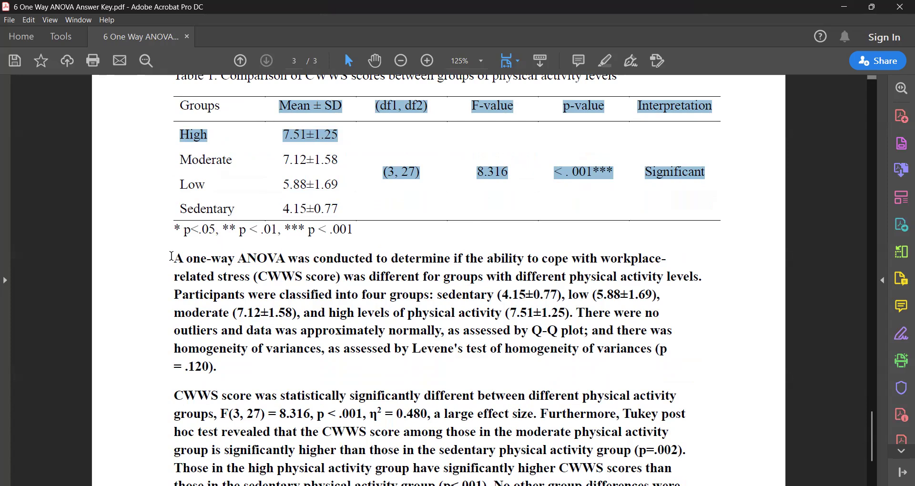
{"action": "left_click_drag", "start_coordinate": [174, 259], "coordinate": [706, 279]}
{"action": "left_click", "coordinate": [352, 286]}
{"action": "left_click_drag", "start_coordinate": [170, 294], "coordinate": [572, 312]}
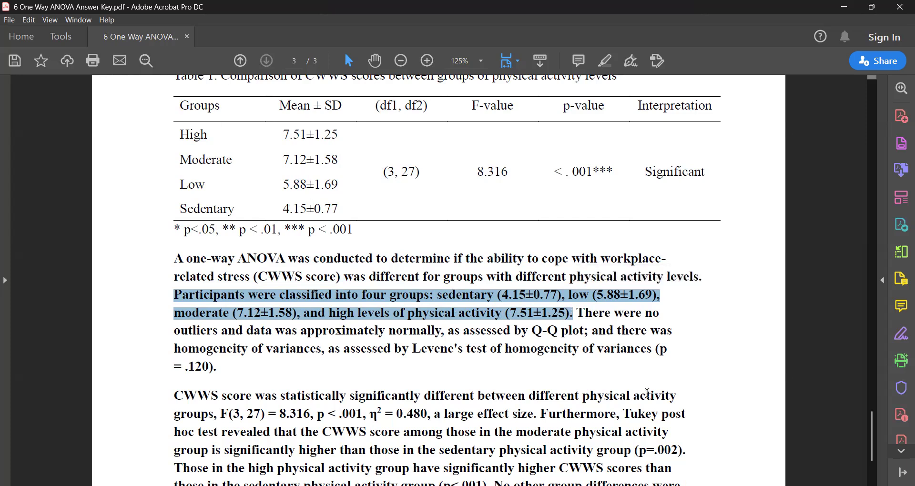
{"action": "left_click_drag", "start_coordinate": [576, 314], "coordinate": [590, 338]}
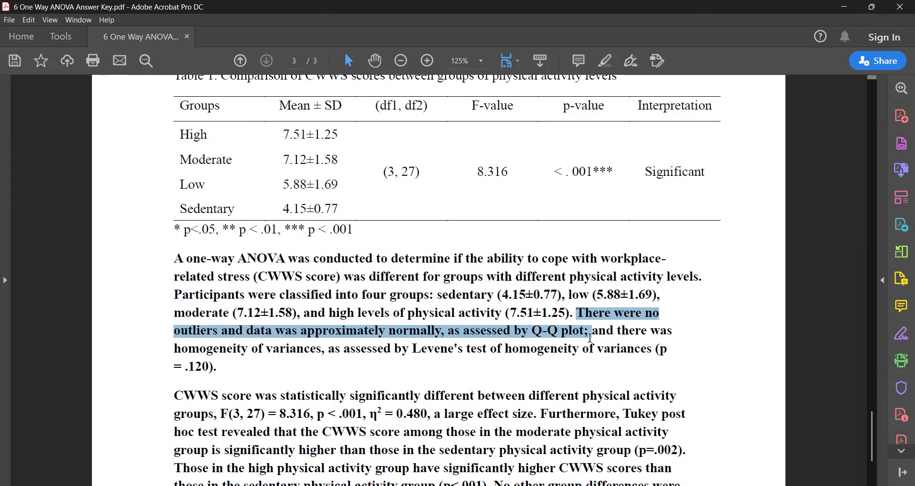
{"action": "left_click_drag", "start_coordinate": [591, 339], "coordinate": [223, 373]}
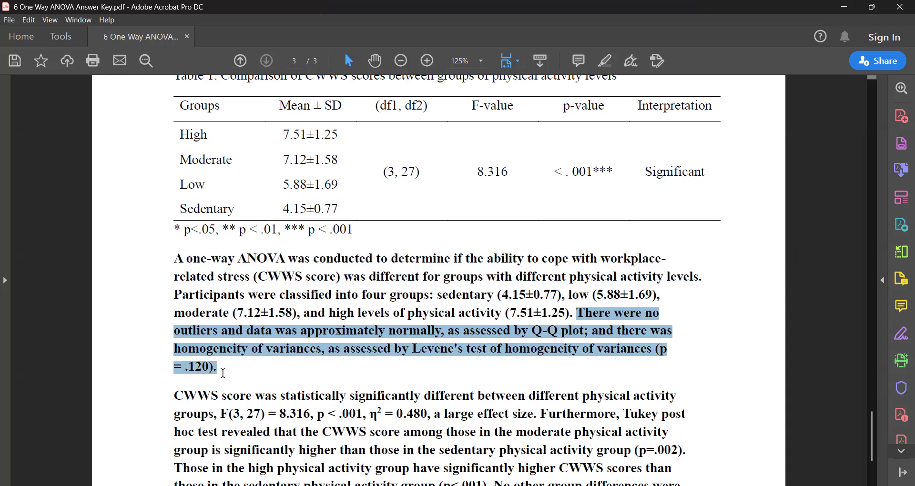
{"action": "left_click", "coordinate": [105, 350]}
- Read the conclusion's sentence reporting the ANOVA result and effect size, checking it against Table 1
{"action": "scroll", "coordinate": [106, 350], "scroll_direction": "down", "scroll_amount": 3}
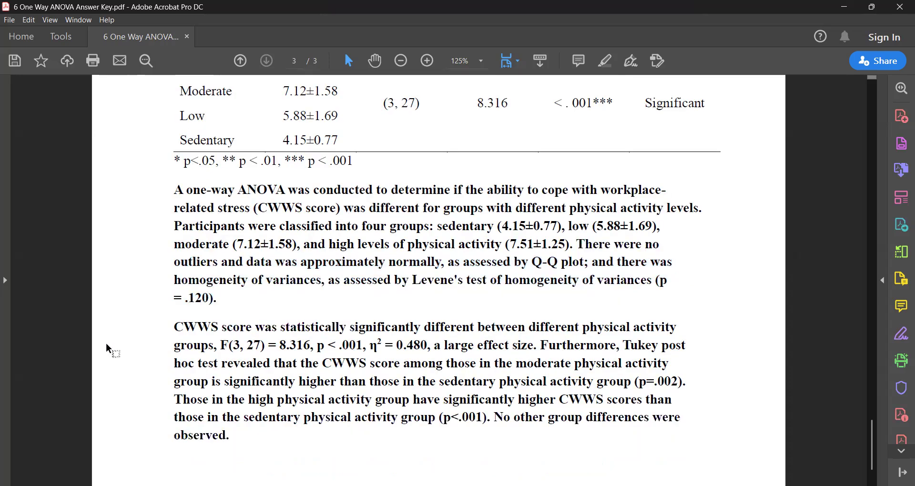
{"action": "left_click_drag", "start_coordinate": [173, 329], "coordinate": [429, 347]}
{"action": "scroll", "coordinate": [434, 329], "scroll_direction": "up", "scroll_amount": 3}
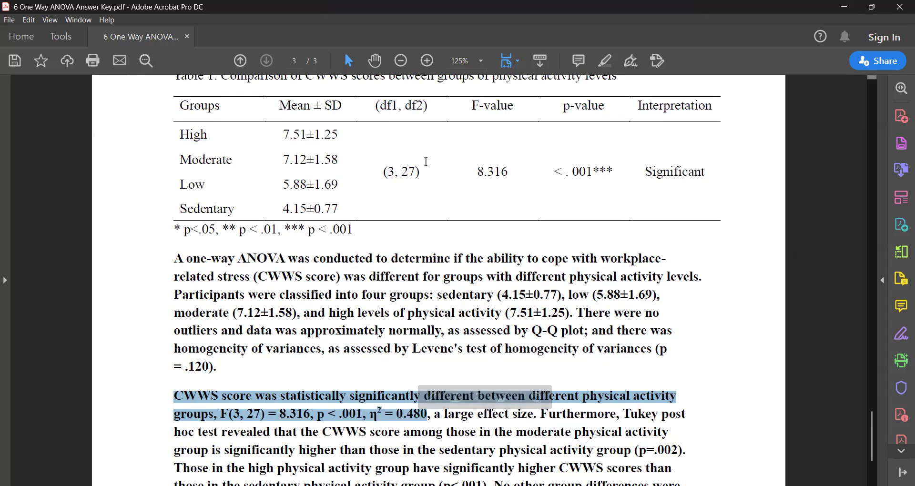
{"action": "left_click", "coordinate": [381, 411]}
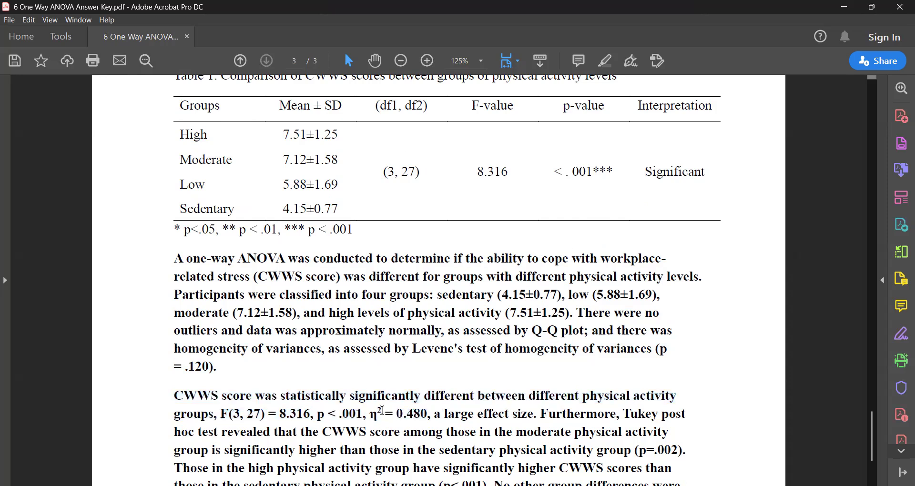
{"action": "left_click_drag", "start_coordinate": [174, 396], "coordinate": [540, 413]}
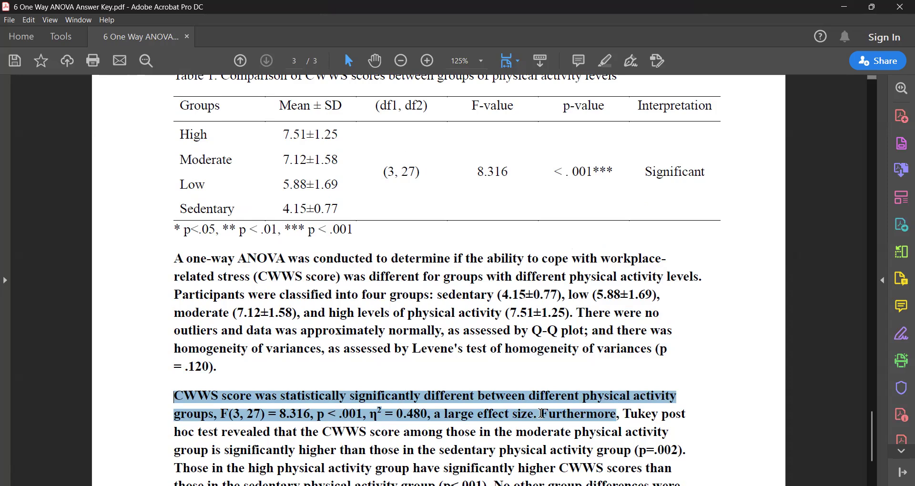
- Read the conclusion's closing sentences on the Tukey post hoc differences between the physical activity groups
{"action": "scroll", "coordinate": [536, 369], "scroll_direction": "down", "scroll_amount": 2}
{"action": "left_click", "coordinate": [647, 373]}
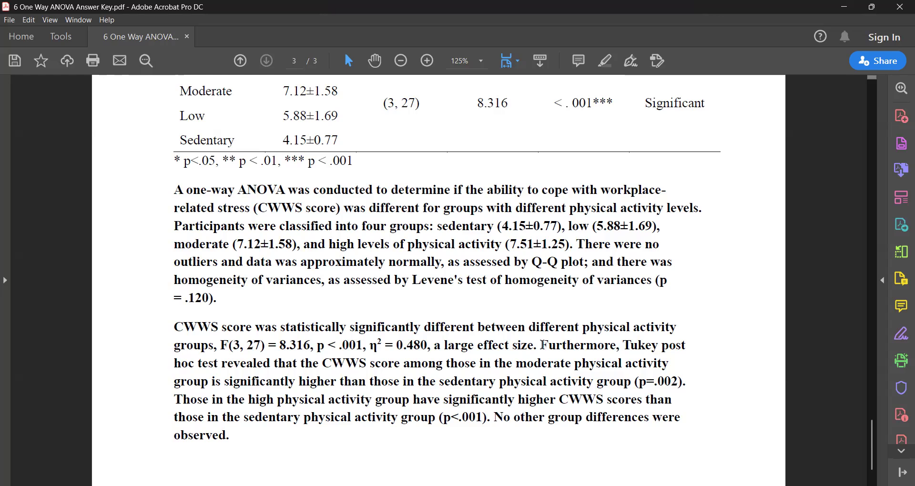
{"action": "left_click_drag", "start_coordinate": [542, 345], "coordinate": [485, 418]}
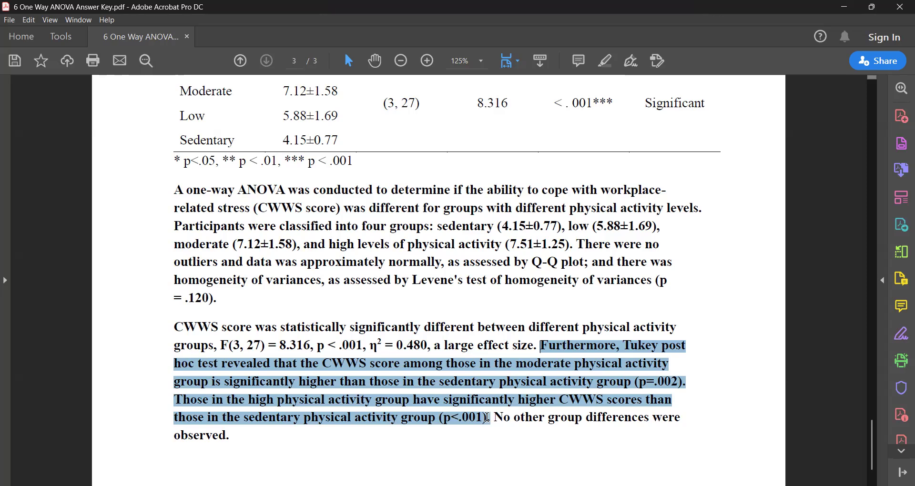
{"action": "left_click", "coordinate": [491, 422]}
{"action": "mouse_move", "coordinate": [498, 434]}
{"action": "left_mouse_down"}
{"action": "mouse_move", "coordinate": [501, 445]}
{"action": "mouse_move", "coordinate": [485, 436]}
{"action": "left_mouse_up"}
{"action": "left_click", "coordinate": [486, 437]}
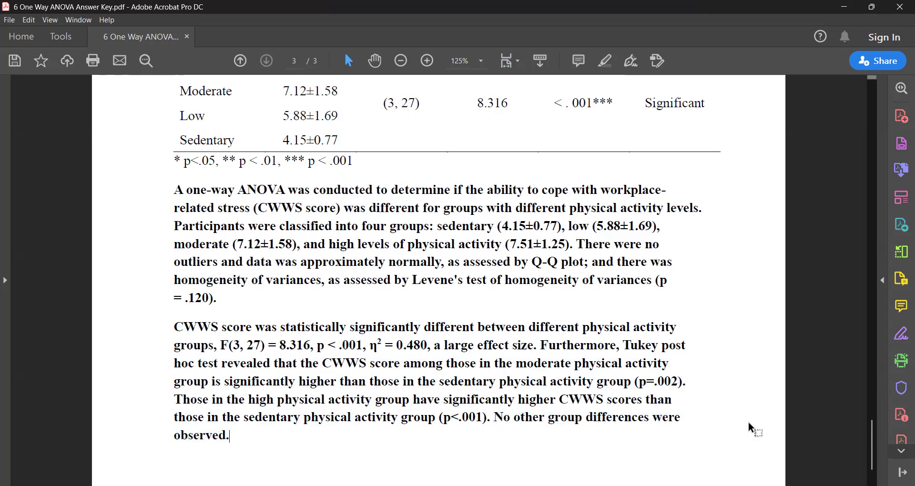
- Review Table 1 together with both paragraphs of the written conclusion
{"action": "left_click_drag", "start_coordinate": [874, 439], "coordinate": [876, 435]}
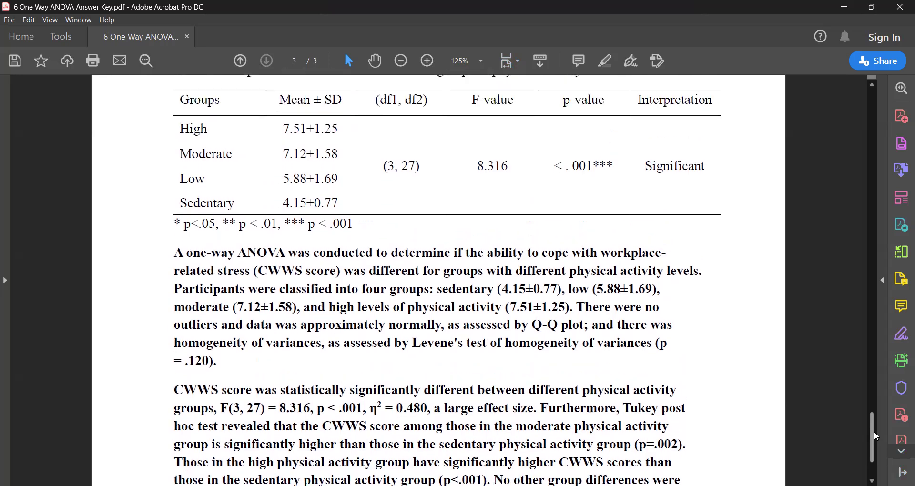
{"action": "left_click_drag", "start_coordinate": [875, 433], "coordinate": [875, 432]}
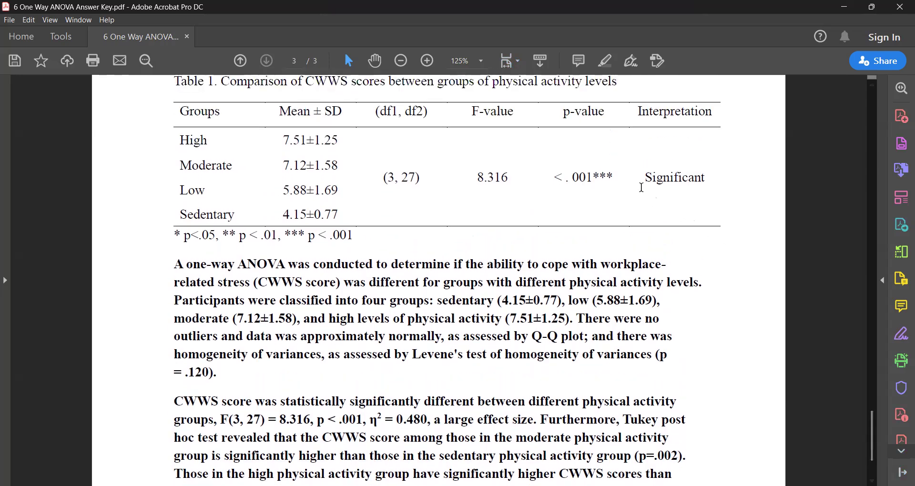
{"action": "scroll", "coordinate": [619, 184], "scroll_direction": "down", "scroll_amount": 3}
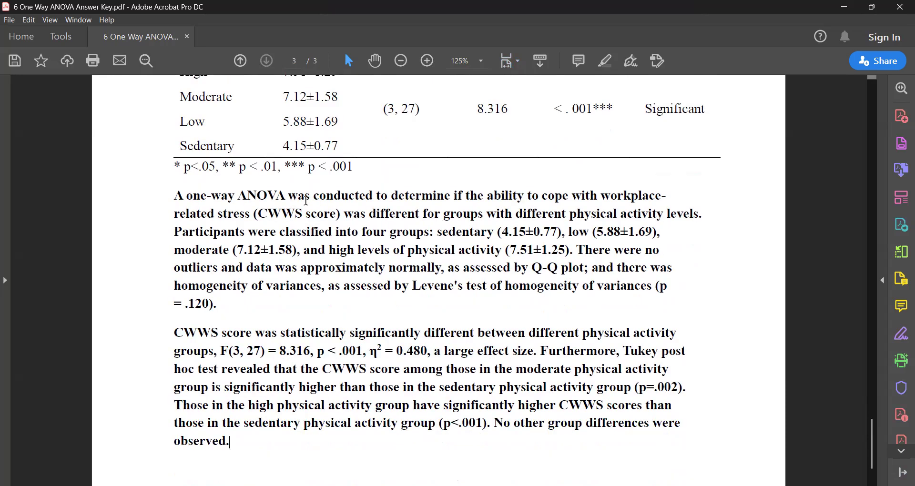